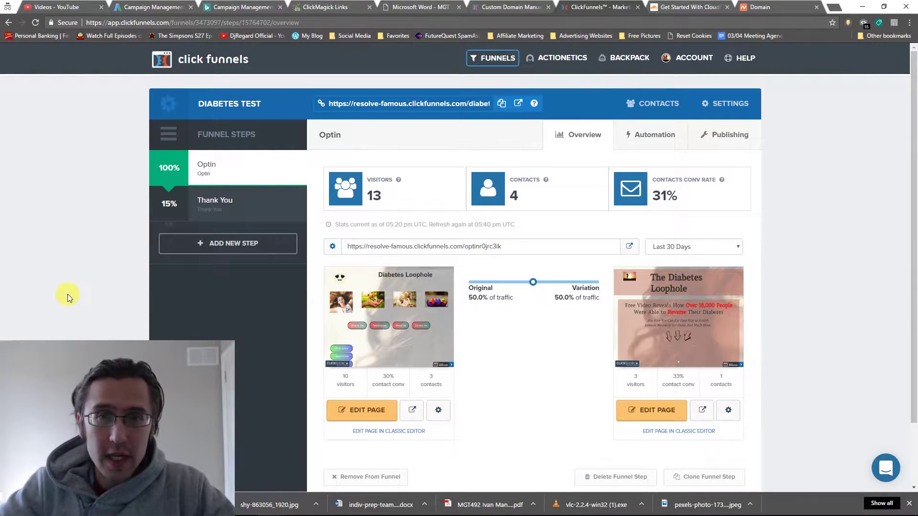
- Highlight the Diabetes Test optin page URL, then switch to Cloudflare's Get Started page
double_click(399, 247)
left_click(399, 247)
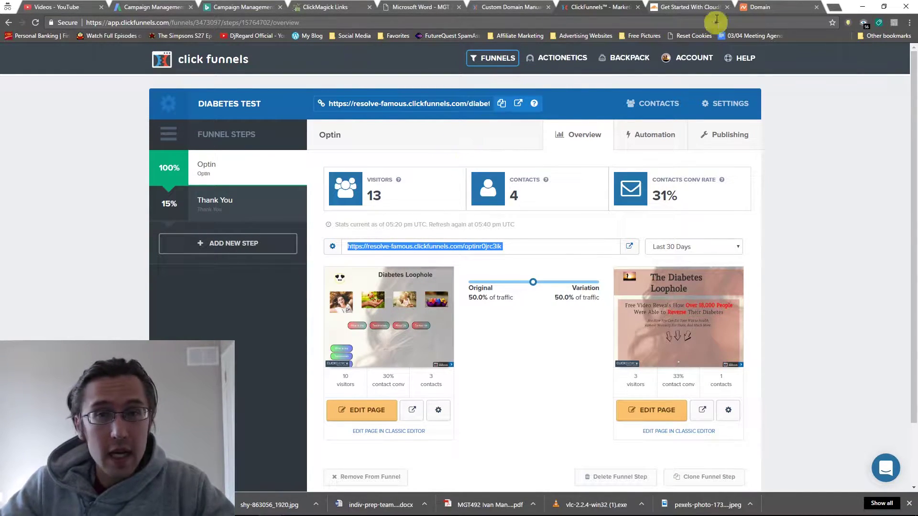
left_click(677, 6)
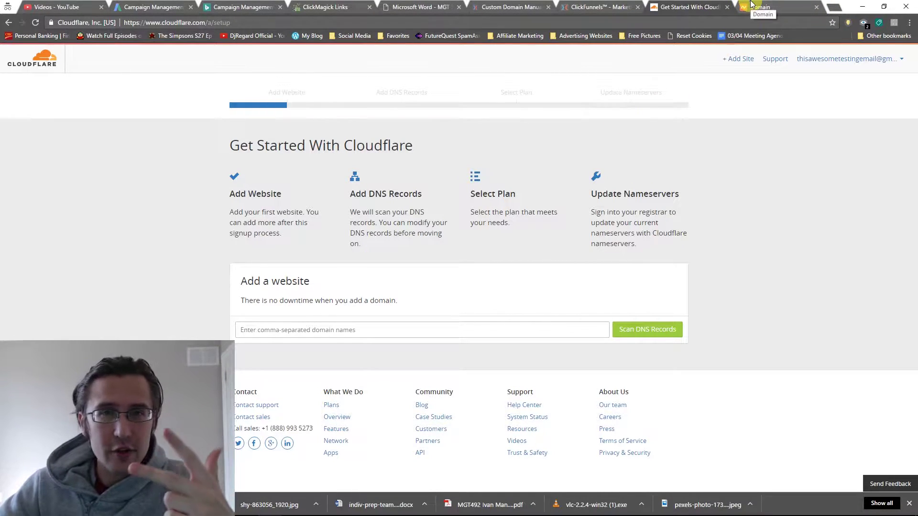
- Select the domain name marketingsuccess.site on Namecheap's domain details page to copy it
left_click(776, 7)
triple_click(315, 179)
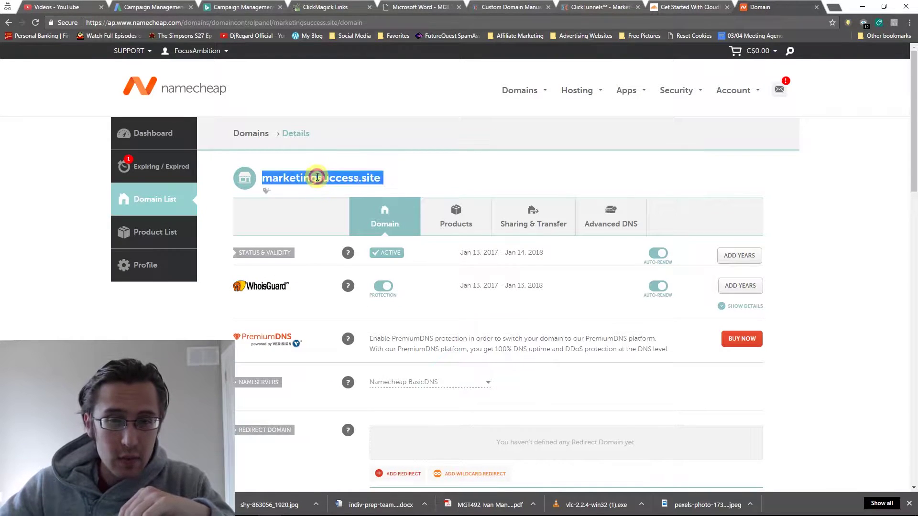
left_click(353, 180)
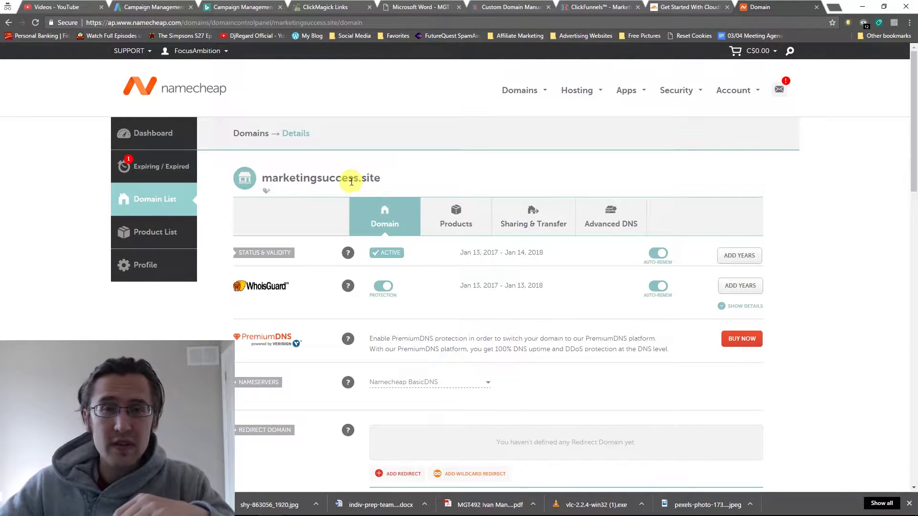
double_click(323, 180)
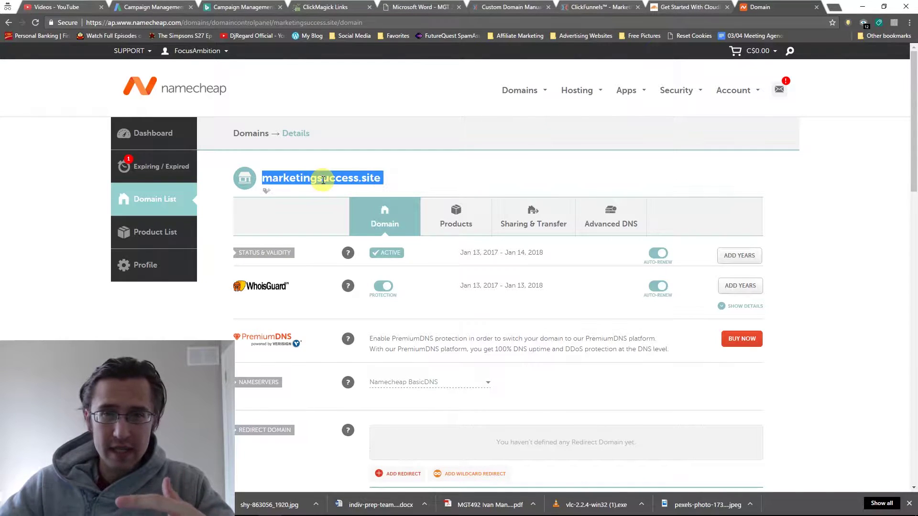
left_click(598, 7)
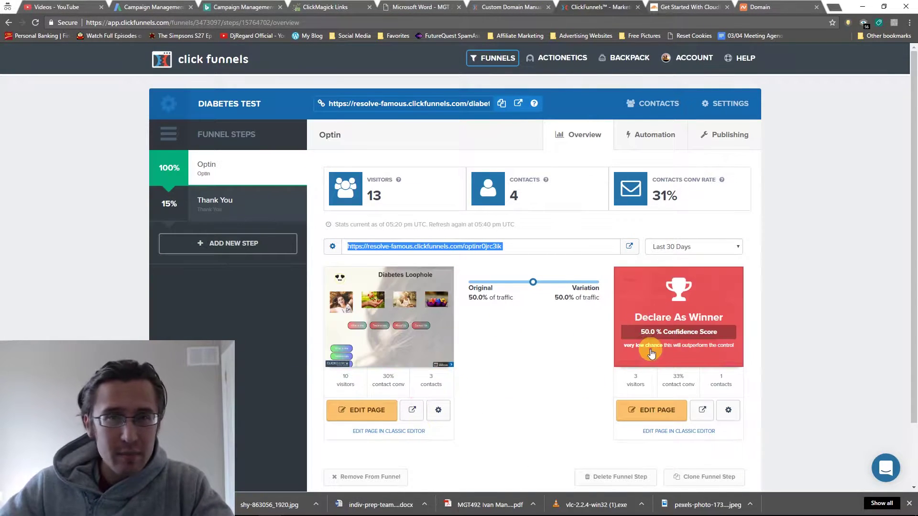
left_click(776, 5)
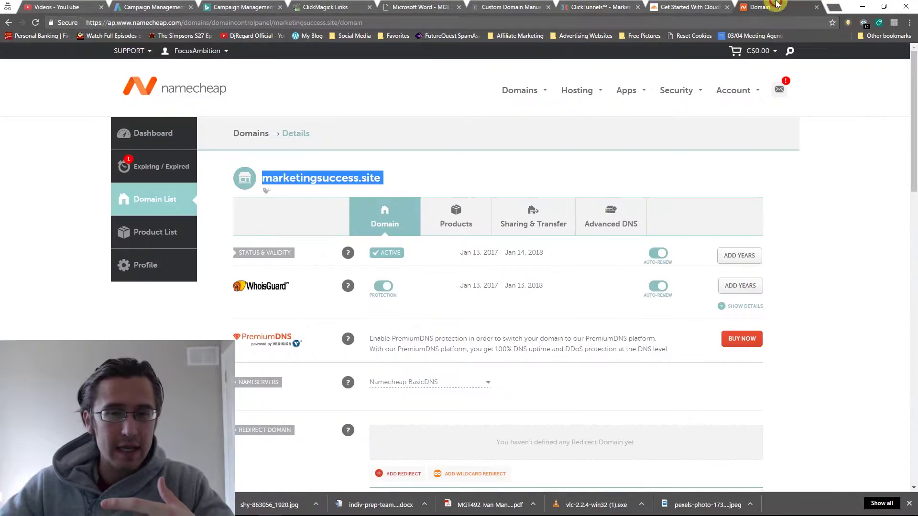
triple_click(312, 179)
key("ctrl+c")
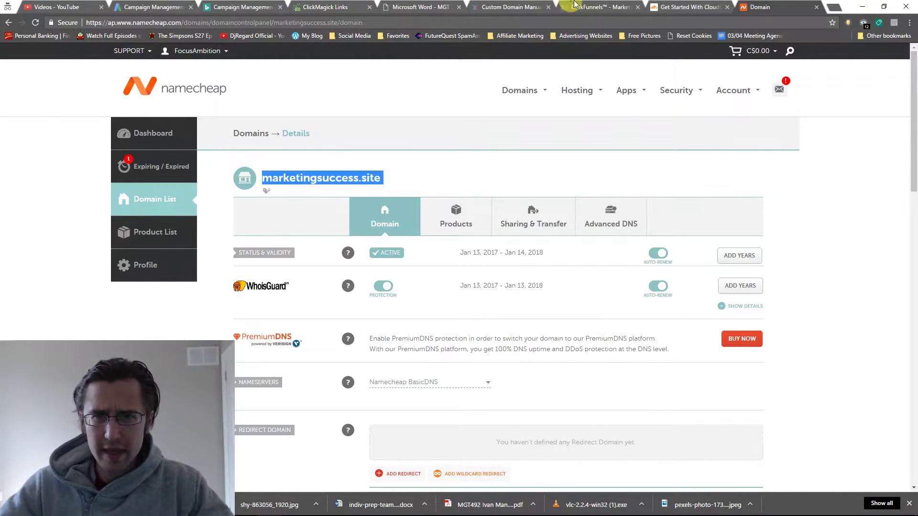
- Paste marketingsuccess.site into Cloudflare's Add a website domain field
left_click(584, 7)
left_click(677, 8)
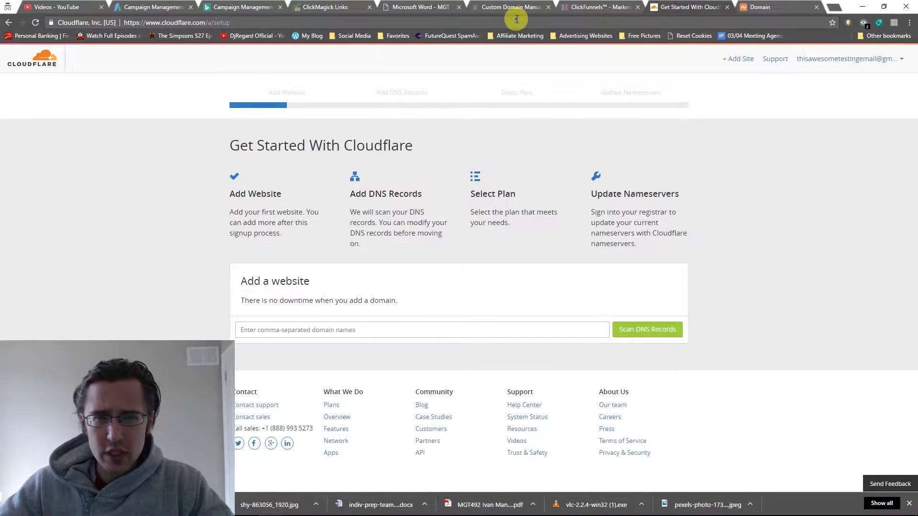
left_click(305, 334)
key("ctrl+v")
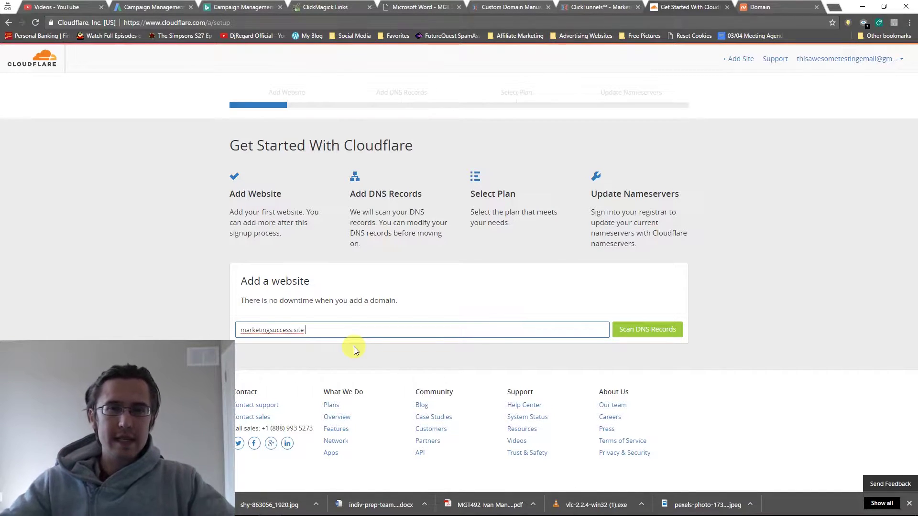
- Check the Custom Domain Manual Setup (Advanced) article title, then go back to Cloudflare
left_click(508, 6)
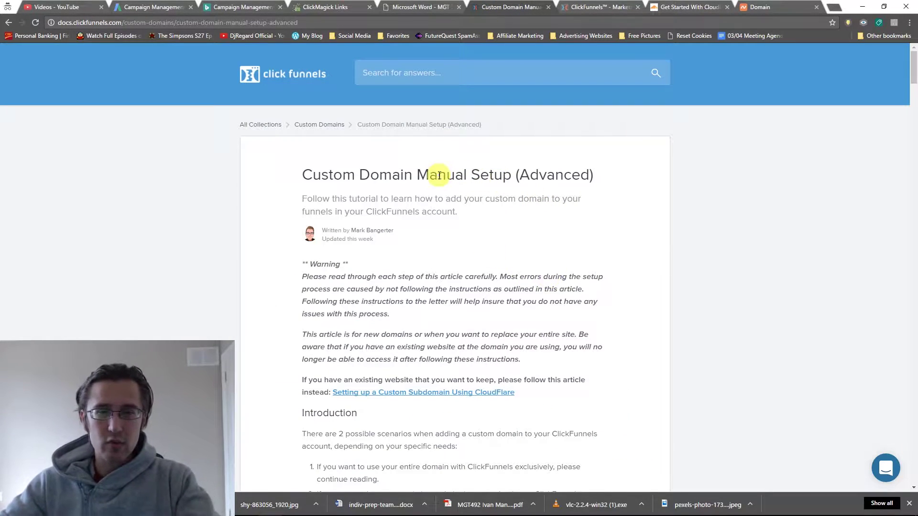
left_click_drag(302, 175, 607, 169)
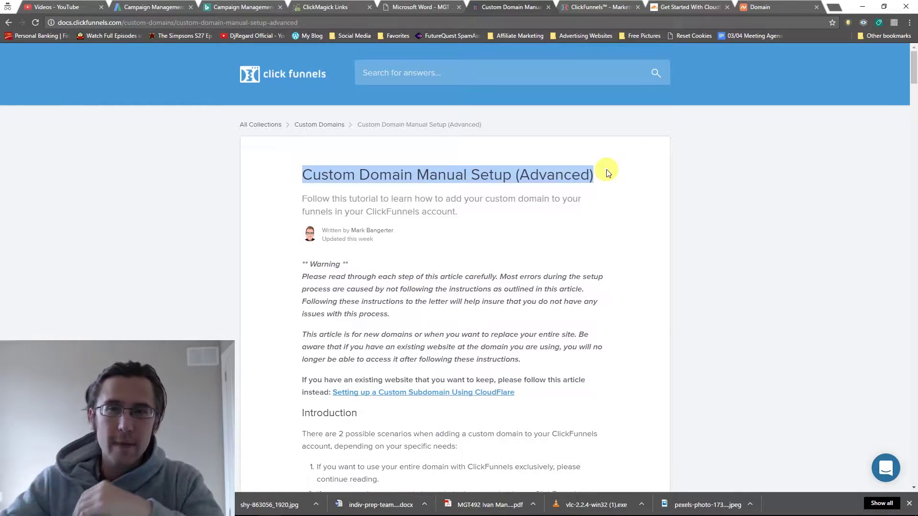
left_click(686, 7)
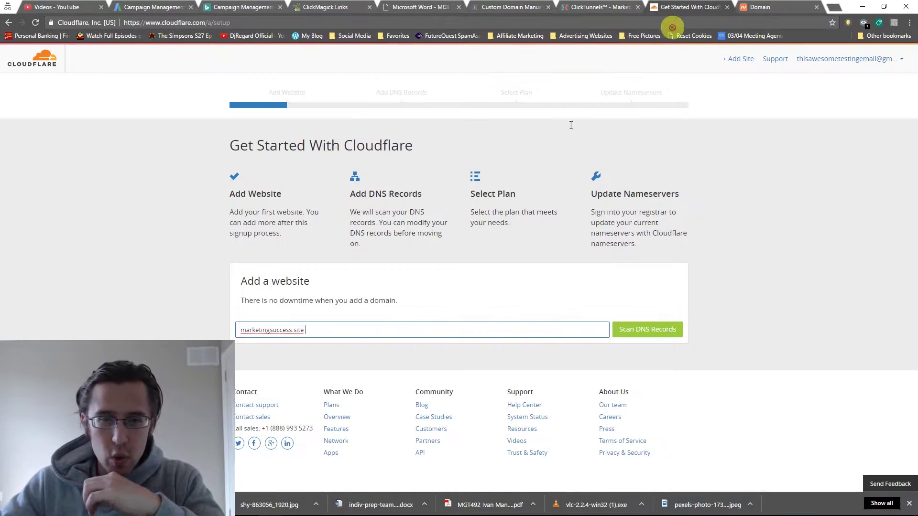
- Start the DNS records scan for marketingsuccess.site and turn the volume up while it runs
double_click(265, 331)
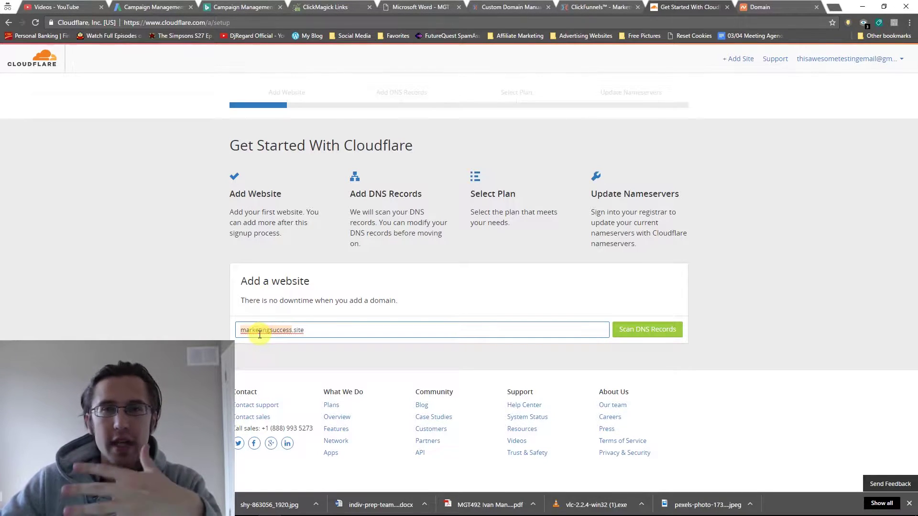
left_click(649, 331)
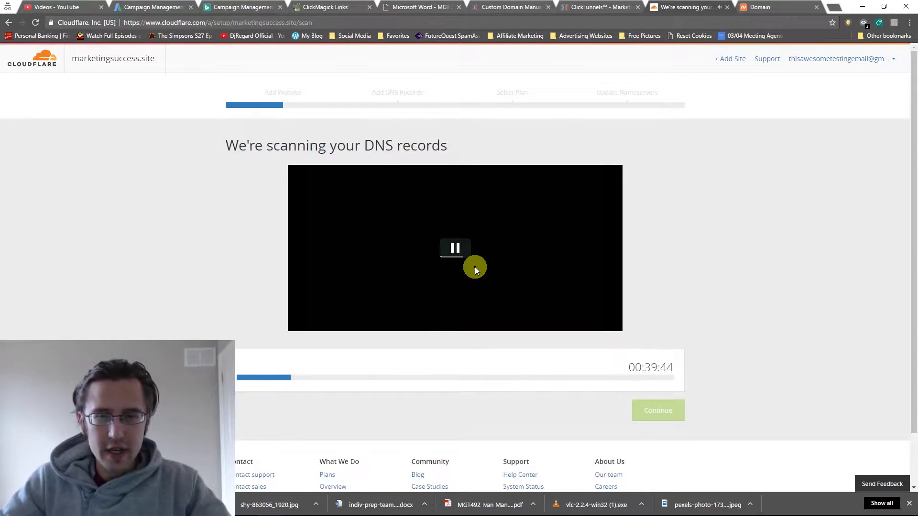
key("XF86AudioLowerVolume")
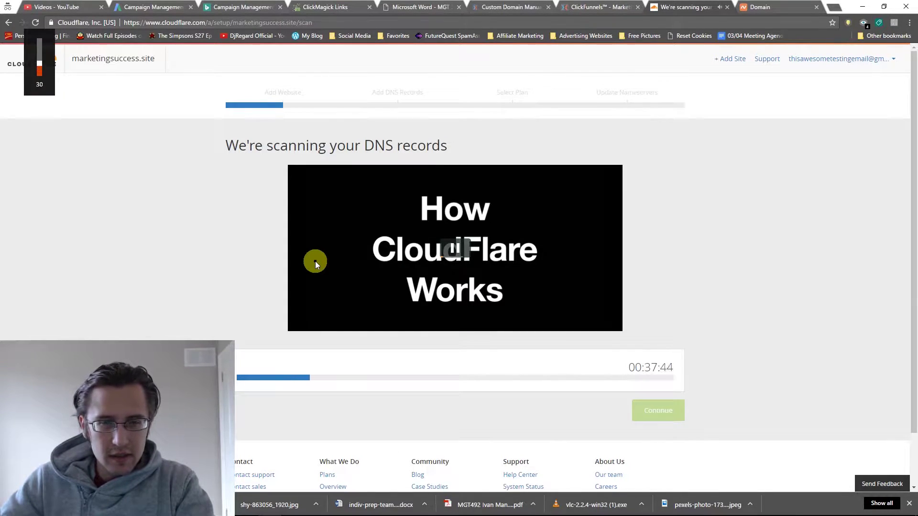
key("XF86AudioRaiseVolume")
key("XF86AudioRaiseVolume")
key("XF86AudioRaiseVolume")
key("XF86AudioRaiseVolume")
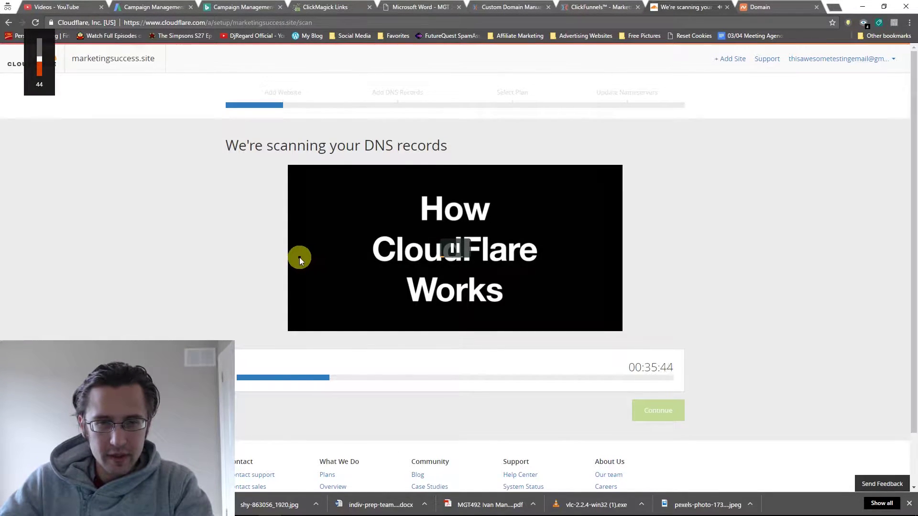
key("XF86AudioRaiseVolume")
key("XF86AudioRaiseVolume")
key("XF86AudioRaiseVolume")
key("XF86AudioRaiseVolume")
key("XF86AudioRaiseVolume")
key("XF86AudioRaiseVolume")
key("XF86AudioRaiseVolume")
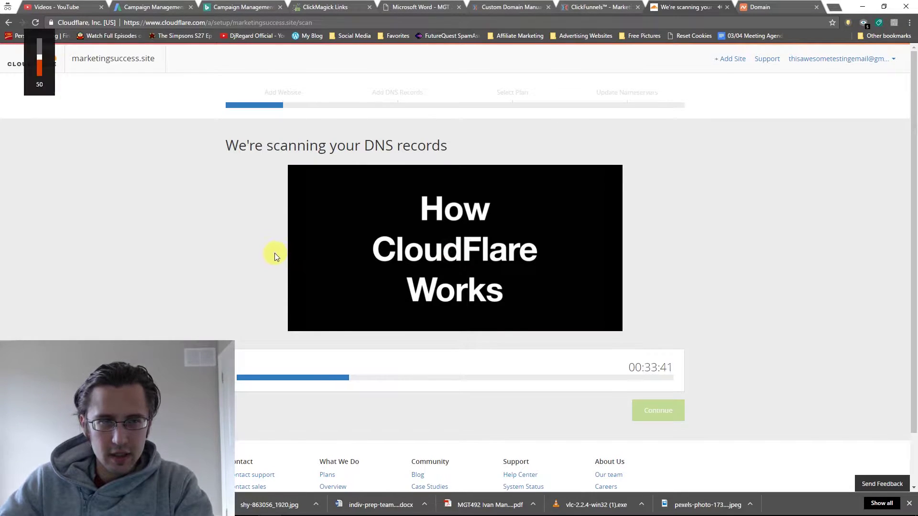
key("XF86AudioRaiseVolume")
key("XF86AudioRaiseVolume")
key("XF86AudioRaiseVolume")
key("XF86AudioRaiseVolume")
key("XF86AudioRaiseVolume")
key("XF86AudioRaiseVolume")
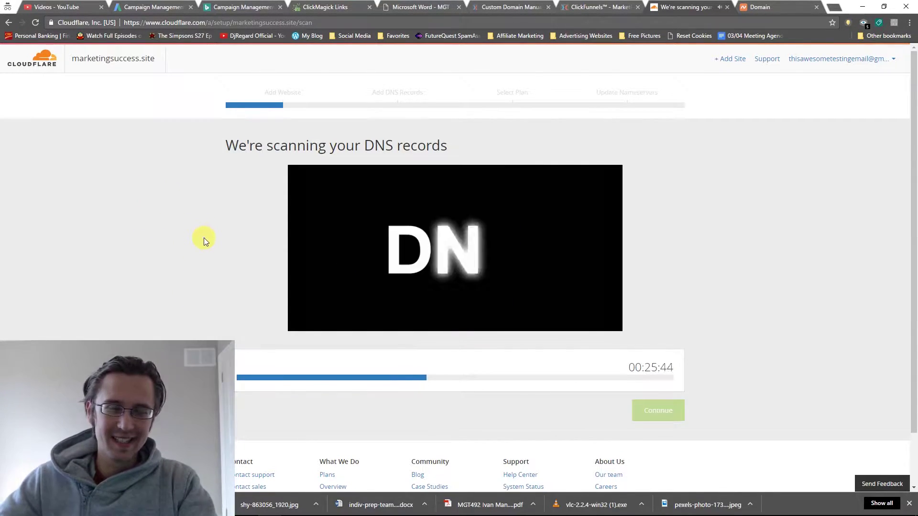
key("XF86AudioRaiseVolume")
key("XF86AudioRaiseVolume")
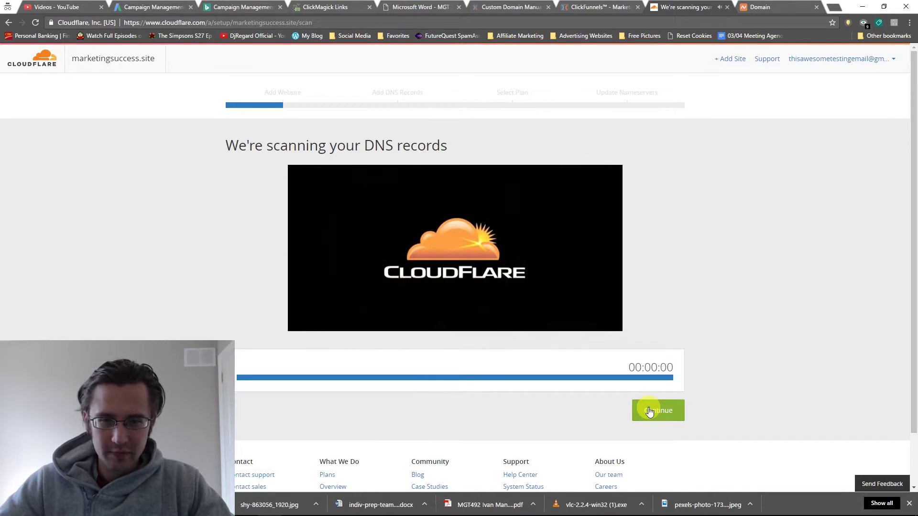
- Continue to the scanned DNS records list and look through it
left_click(649, 411)
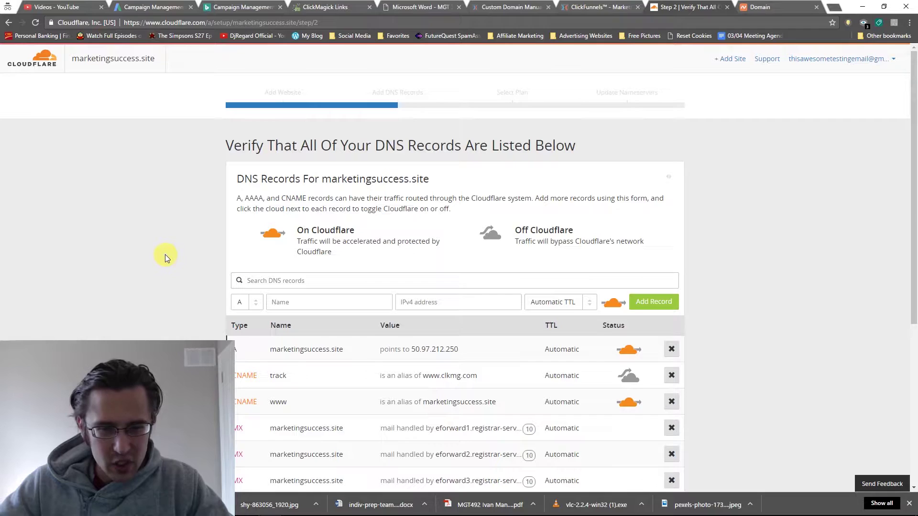
scroll(165, 257, "down", 1)
scroll(165, 257, "down", 2)
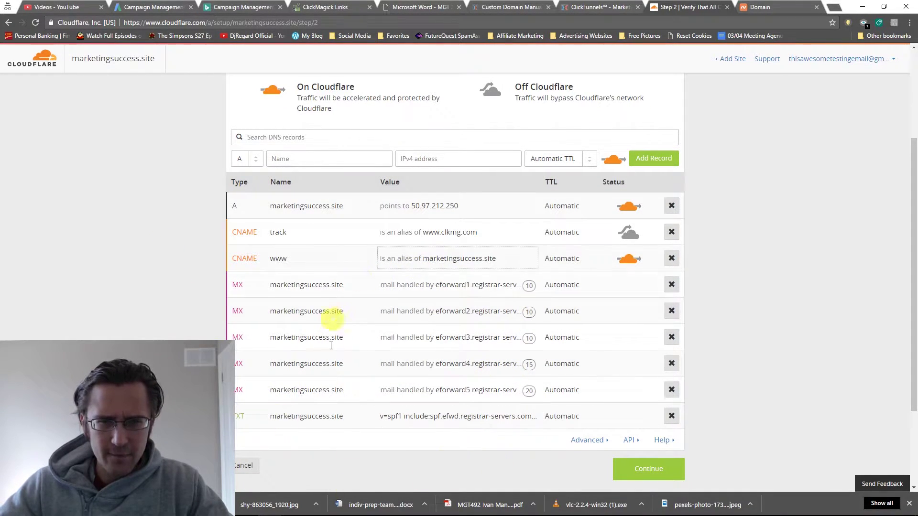
scroll(373, 426, "up", 1)
scroll(372, 426, "up", 3)
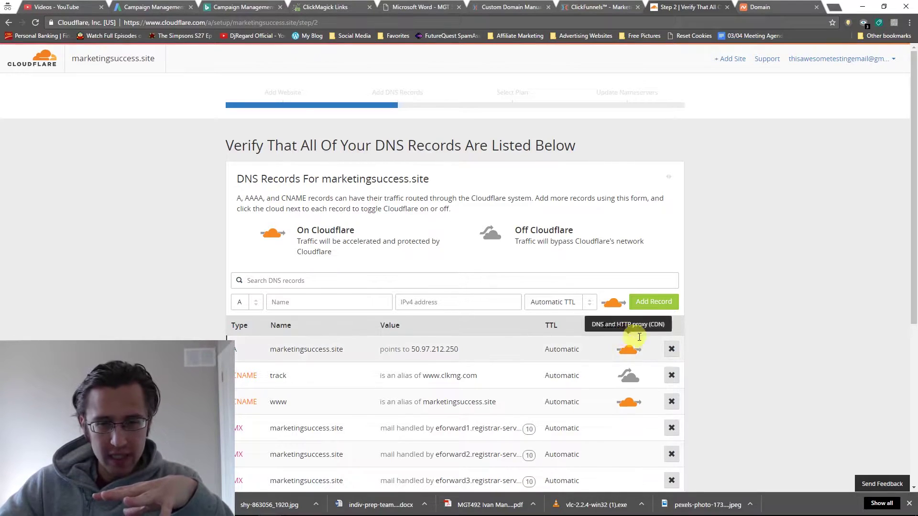
- Delete the A record and the track CNAME record from the DNS list
left_click(672, 351)
left_click(501, 294)
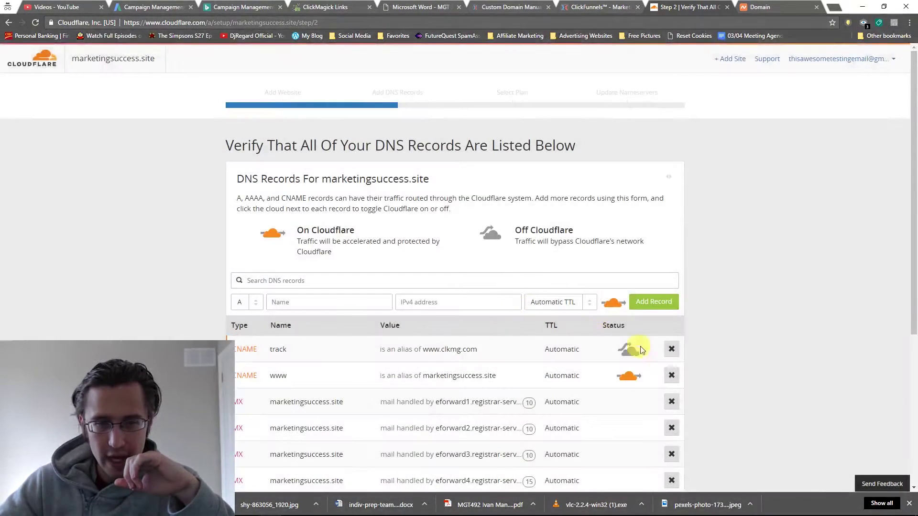
left_click(671, 349)
left_click(500, 298)
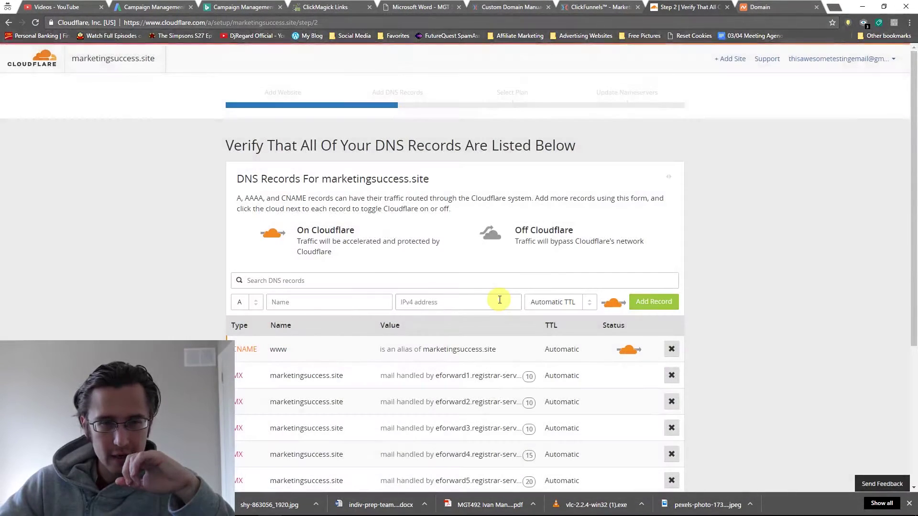
left_click(760, 9)
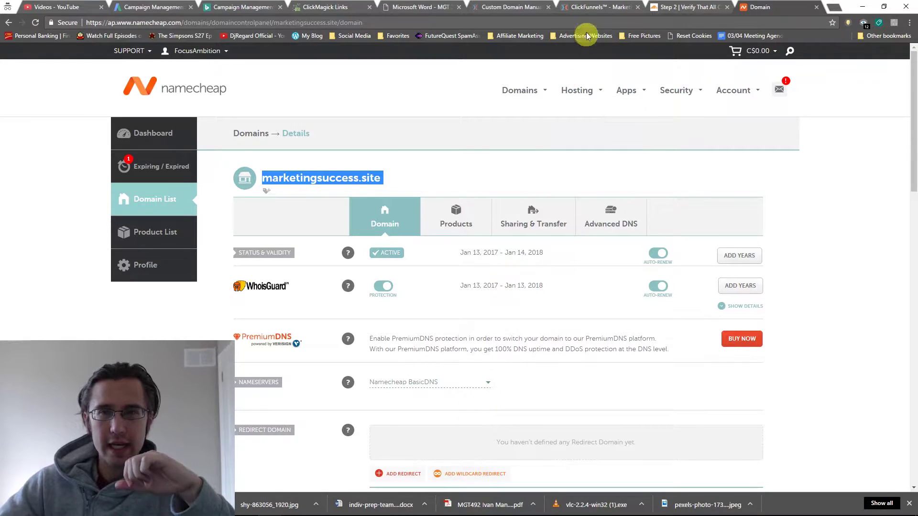
- Glance at the Diabetes Test funnel, then return to Cloudflare's DNS verification list
left_click(596, 8)
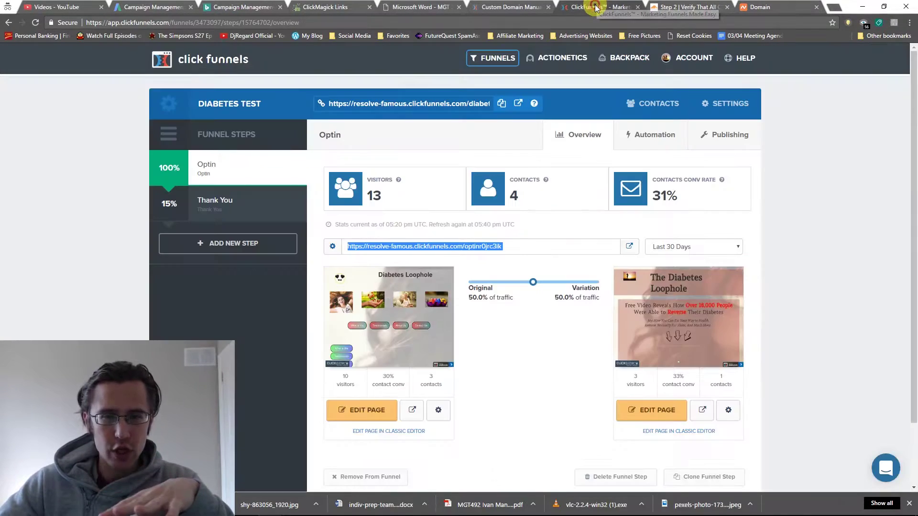
left_click(684, 7)
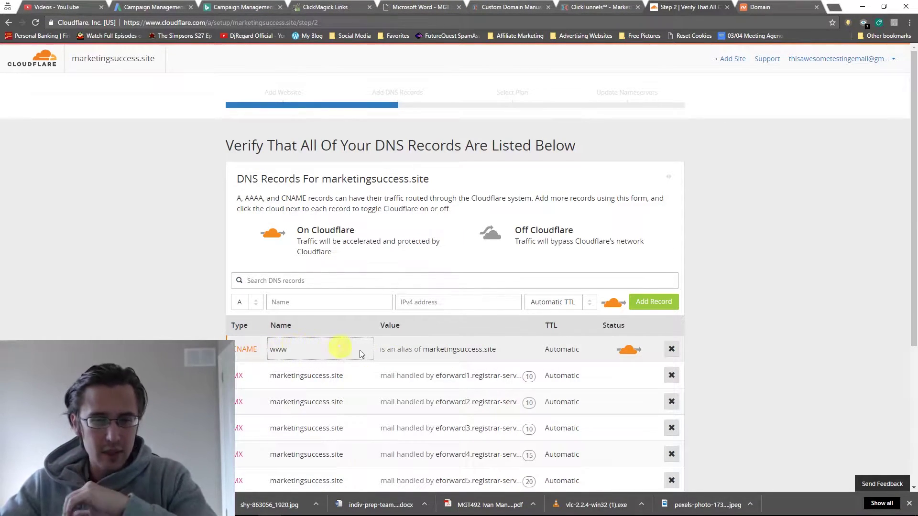
- Delete the existing www CNAME record that points to marketingsuccess.site
left_click(454, 352)
triple_click(416, 351)
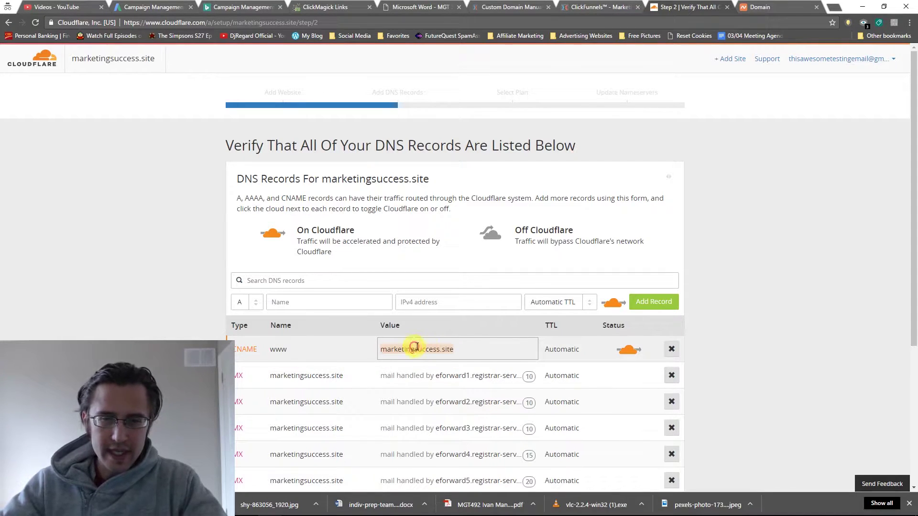
type("target.clickfunnels.com")
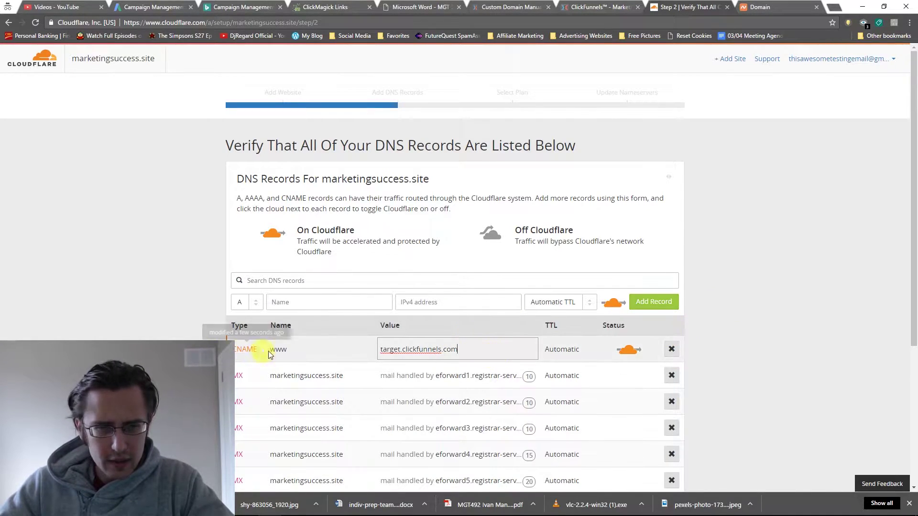
left_click(672, 349)
left_click(498, 297)
- Fill in a new CNAME record named www targeting target.clickfunnels.com
left_click(287, 319)
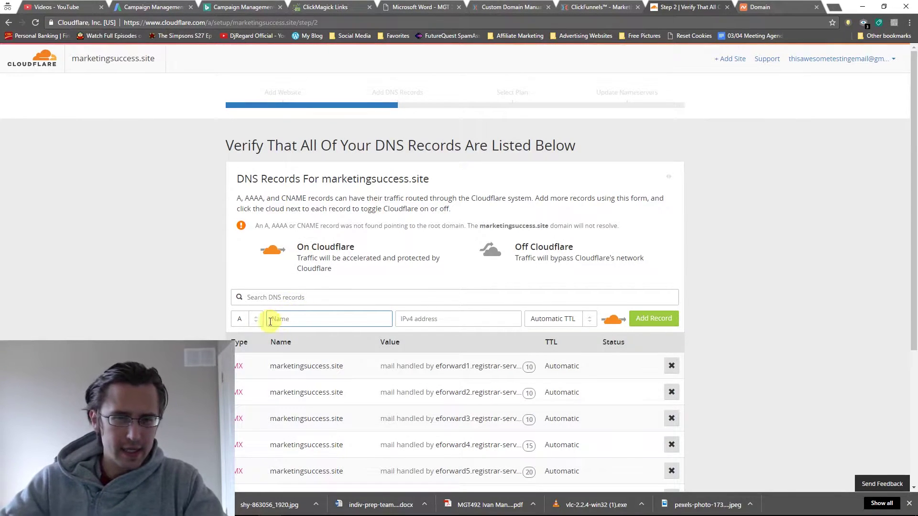
left_click(247, 320)
left_click(246, 356)
left_click(299, 320)
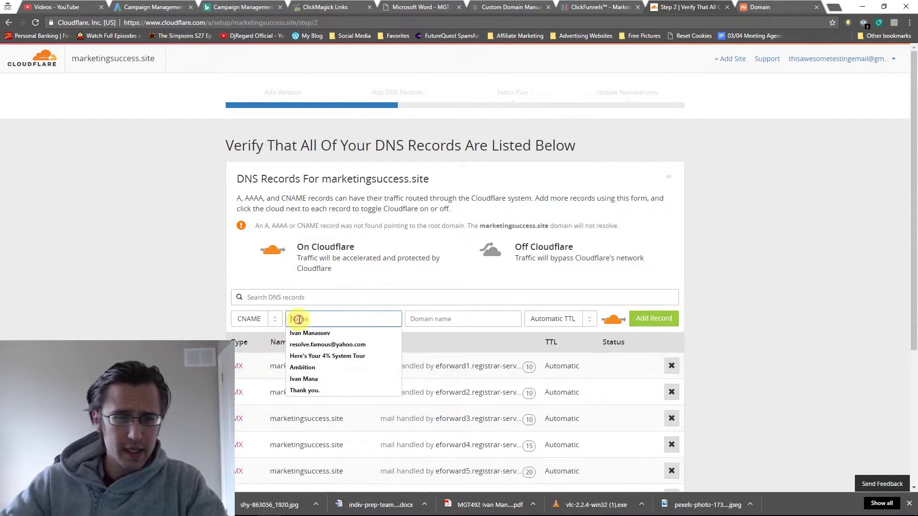
left_click(91, 271)
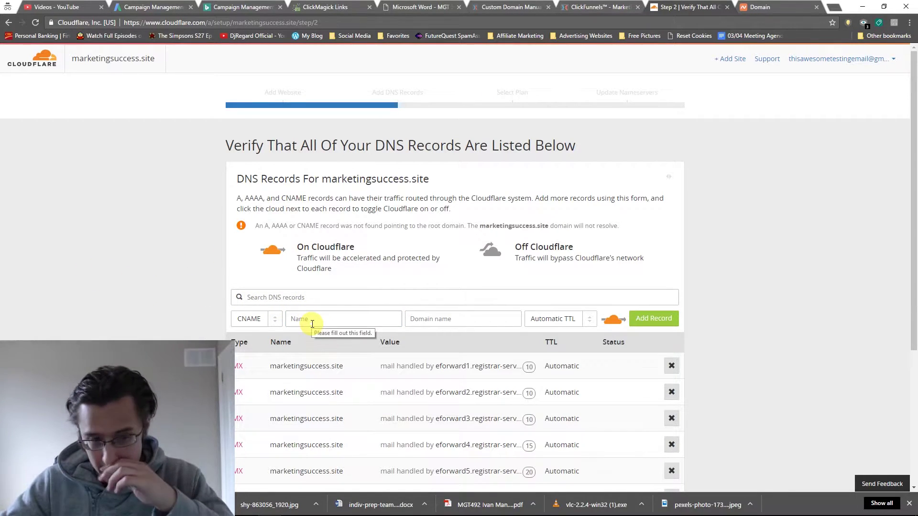
left_click(306, 321)
type("www")
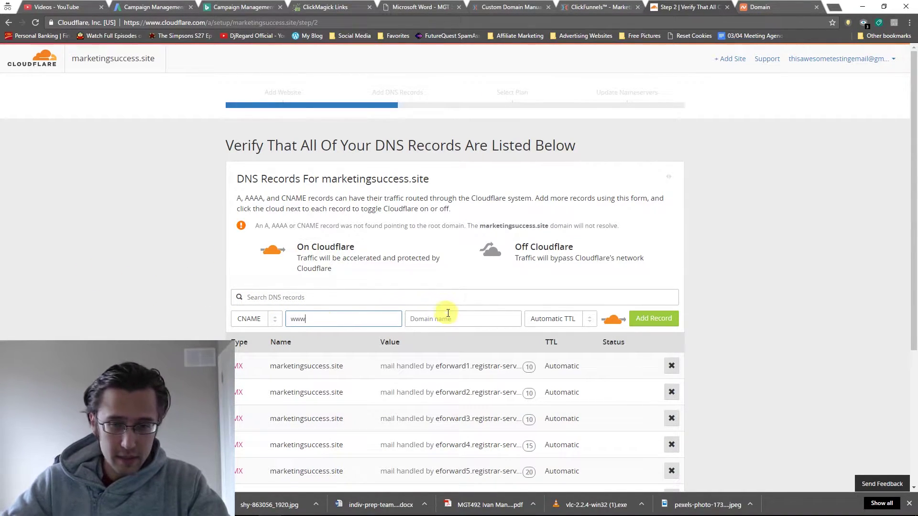
left_click(449, 320)
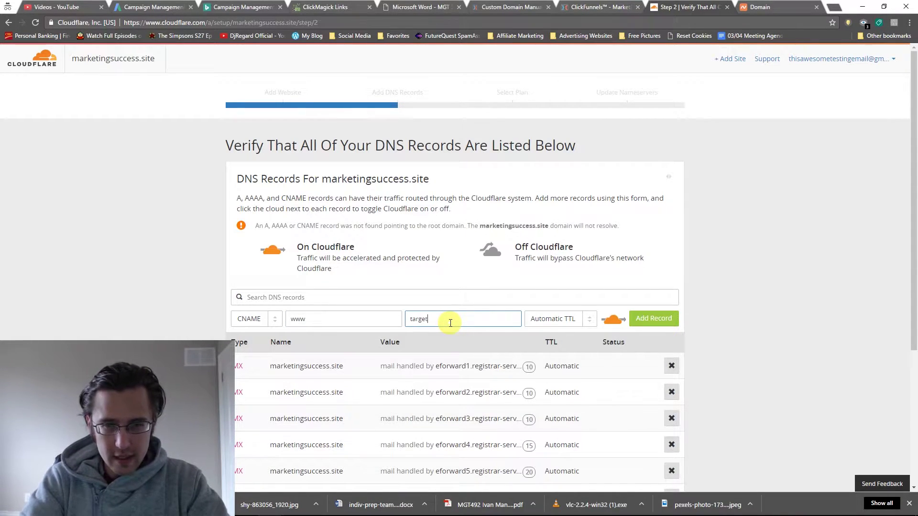
type("target.clickfunnels.com")
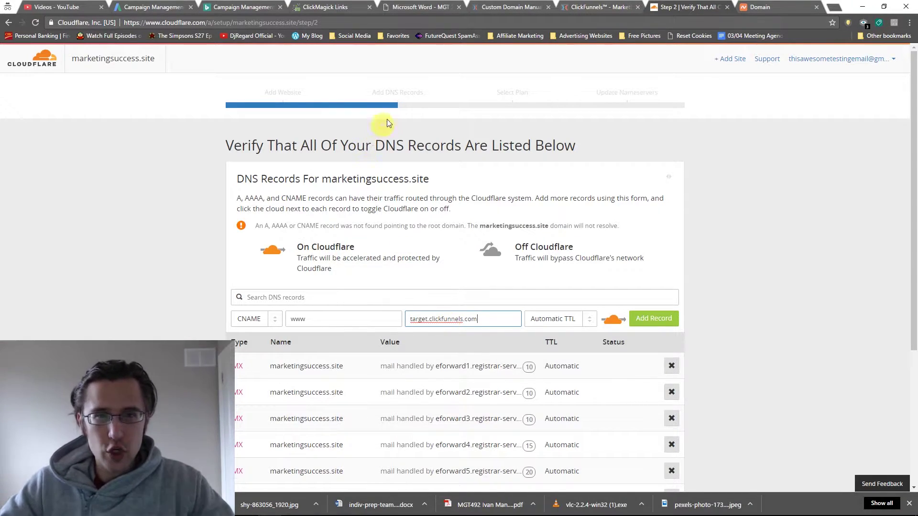
left_click(533, 7)
scroll(552, 209, "down", 15)
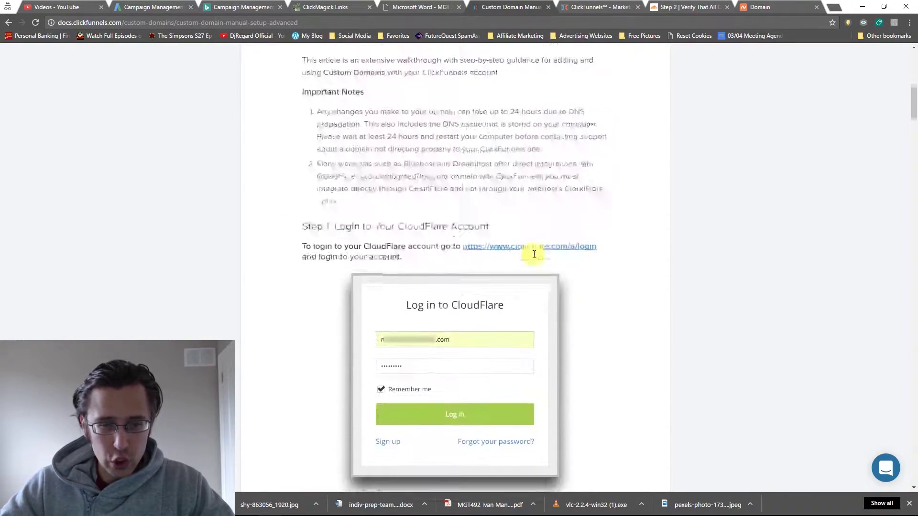
scroll(528, 343, "down", 16)
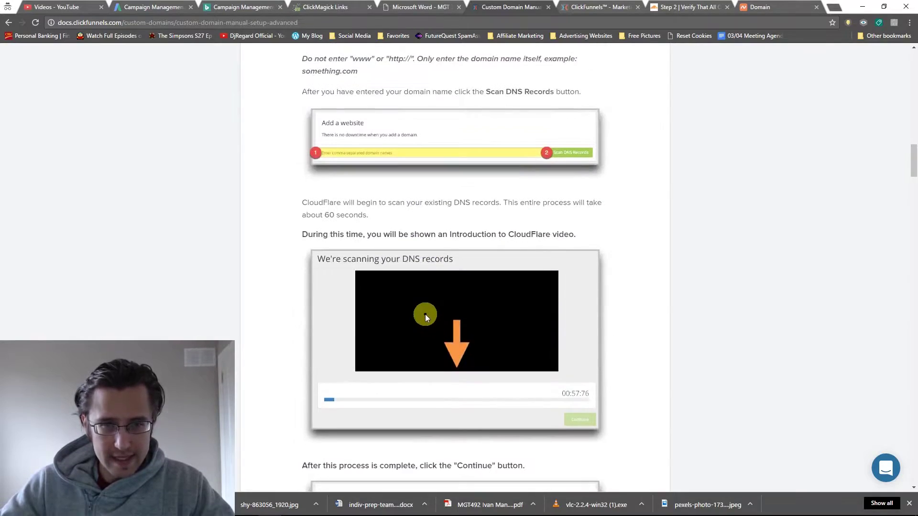
scroll(450, 342, "down", 8)
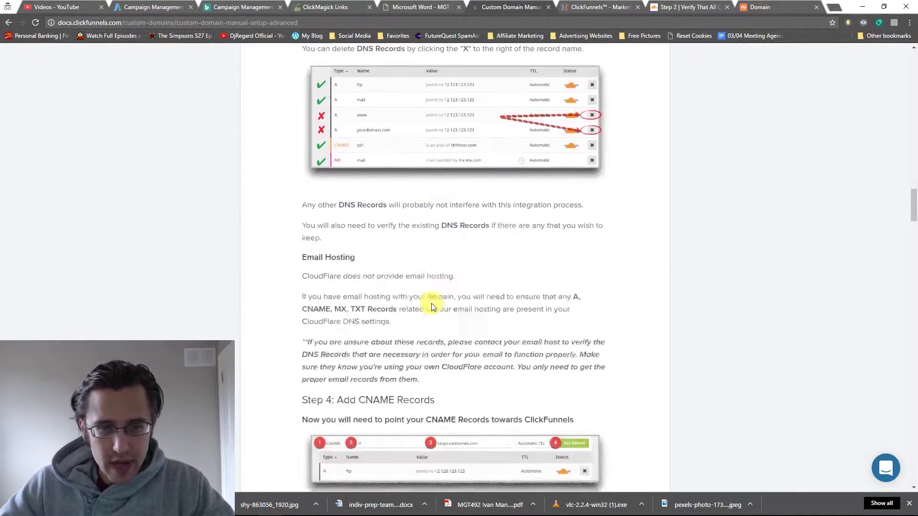
scroll(407, 342, "down", 2)
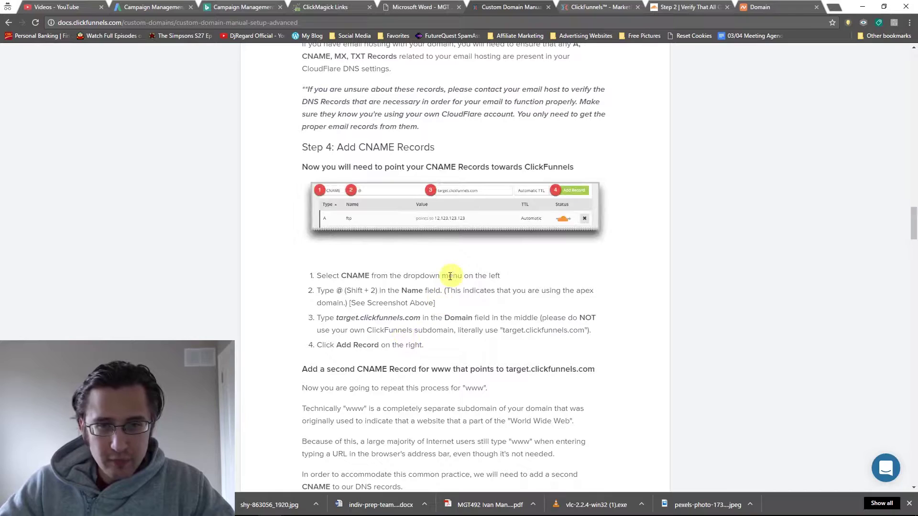
left_click_drag(337, 318, 402, 324)
left_click(601, 7)
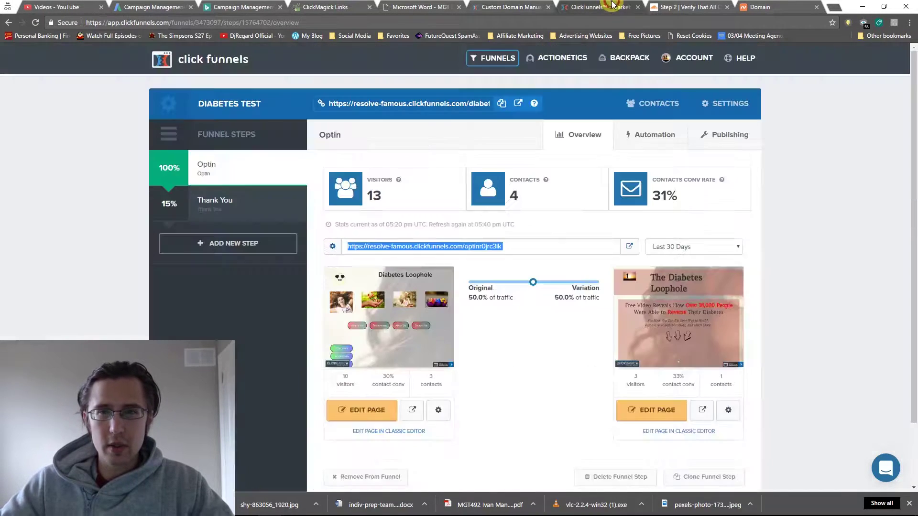
left_click(687, 7)
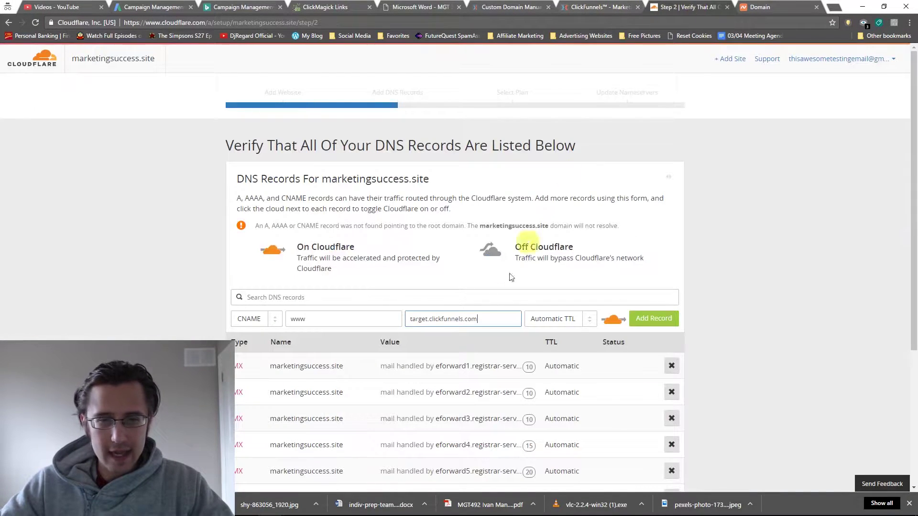
- Add the www CNAME, then a root @ CNAME, both targeting target.clickfunnels.com
left_click(653, 318)
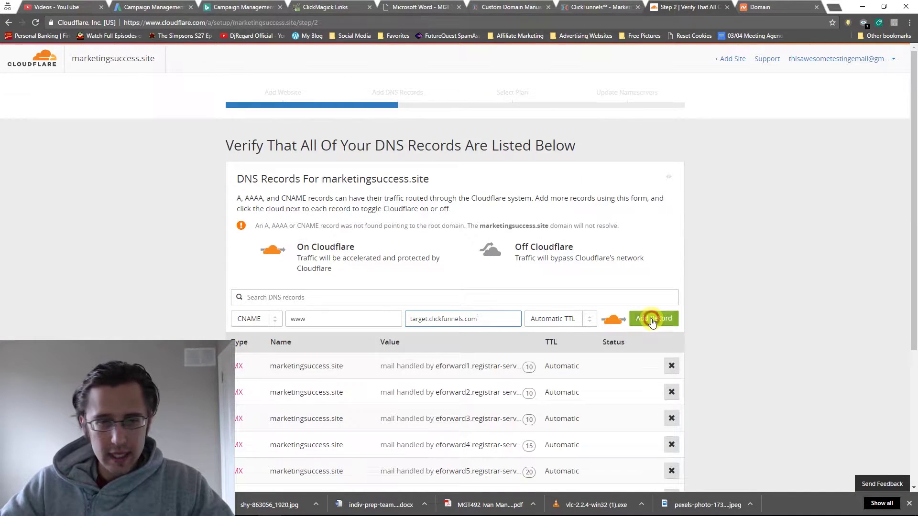
left_click(307, 321)
type("@")
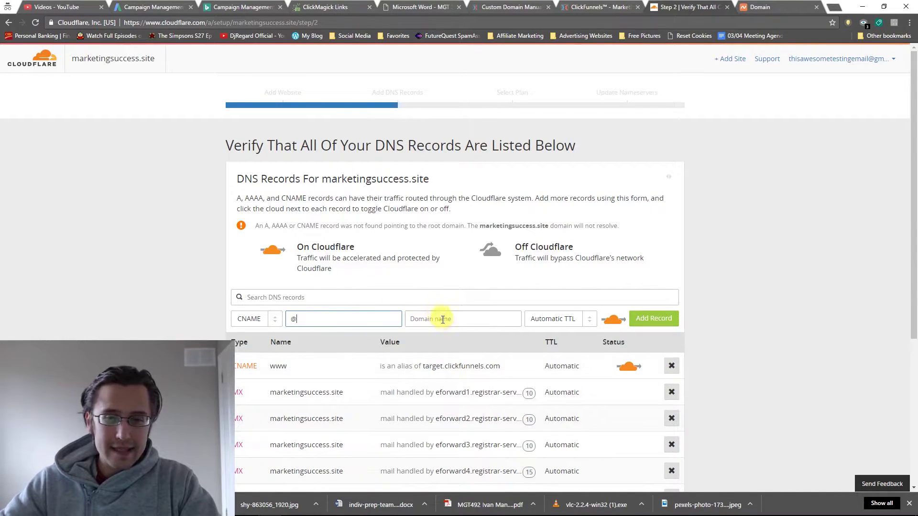
left_click(442, 319)
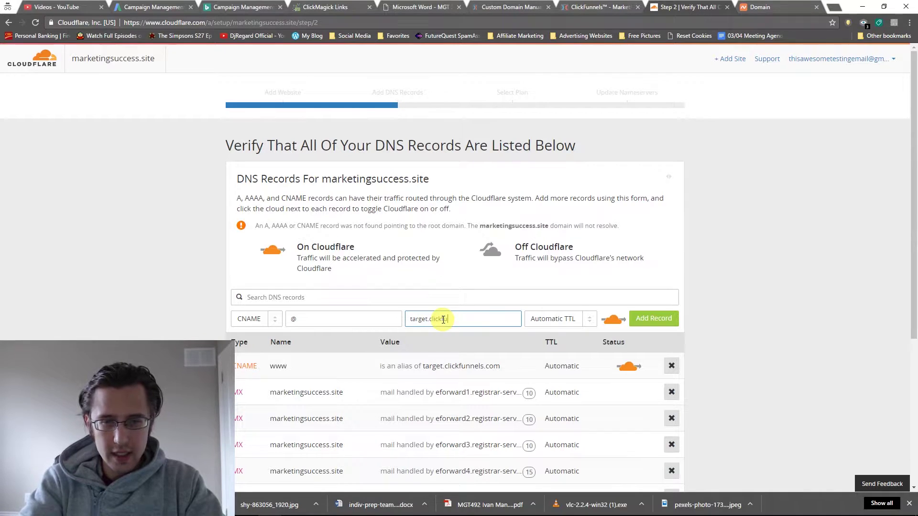
type("s.co")
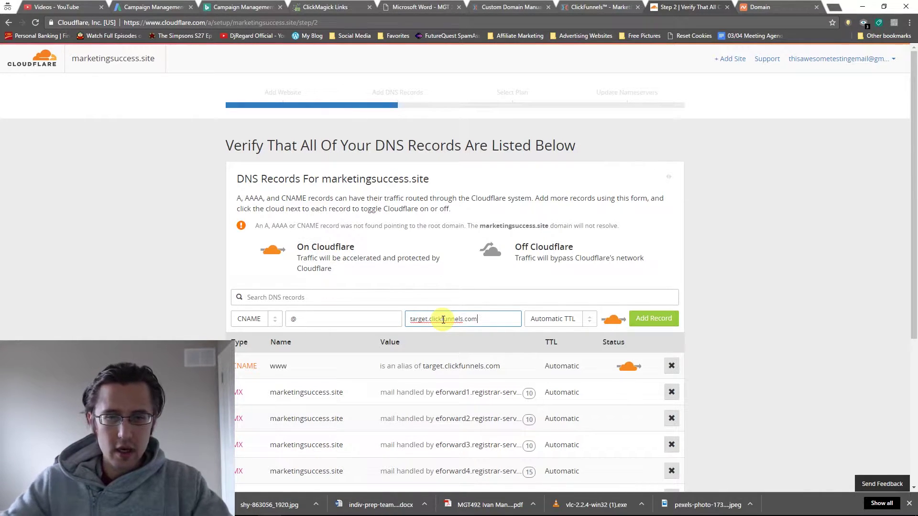
type("m")
left_click(670, 318)
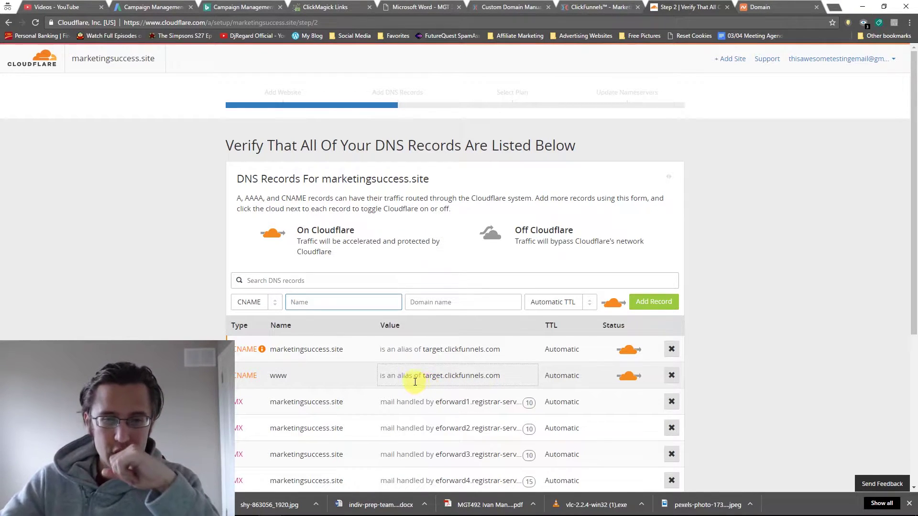
- Toggle the www record's proxy off and back on so it stays proxied (orange cloud)
scroll(198, 331, "down", 3)
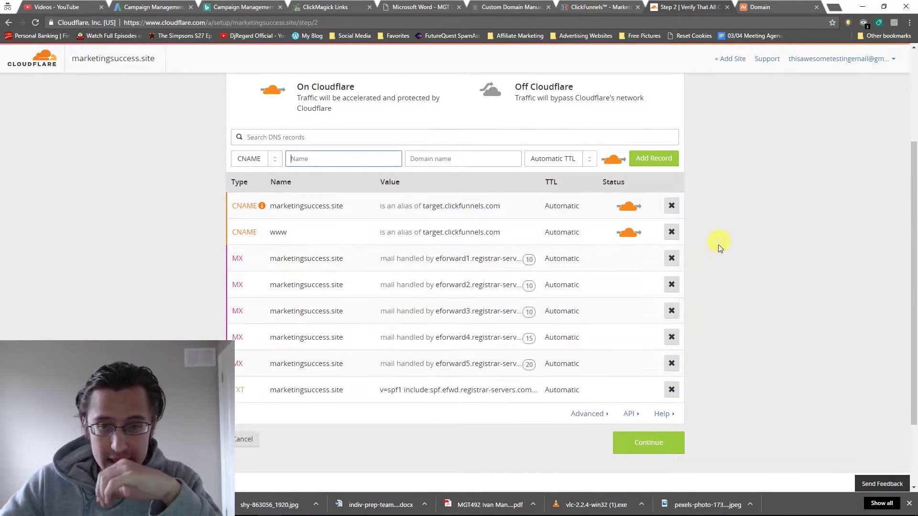
left_click(629, 234)
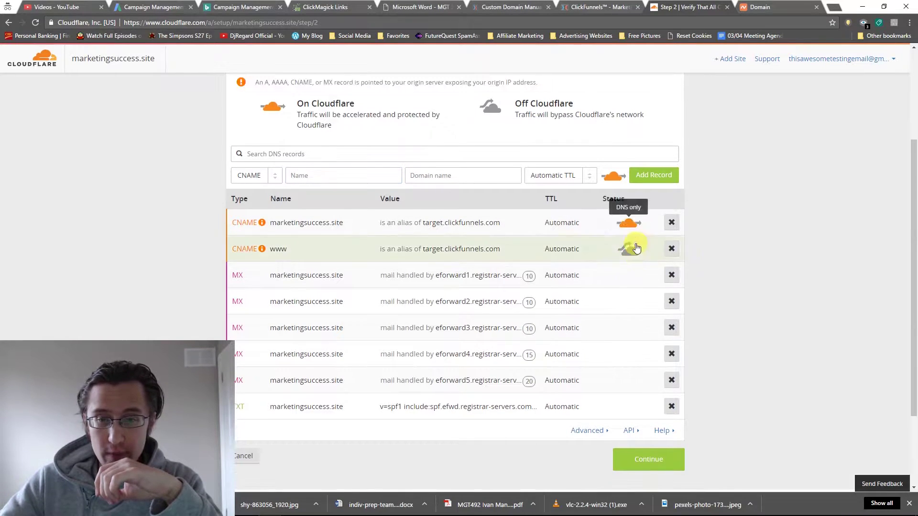
left_click(630, 252)
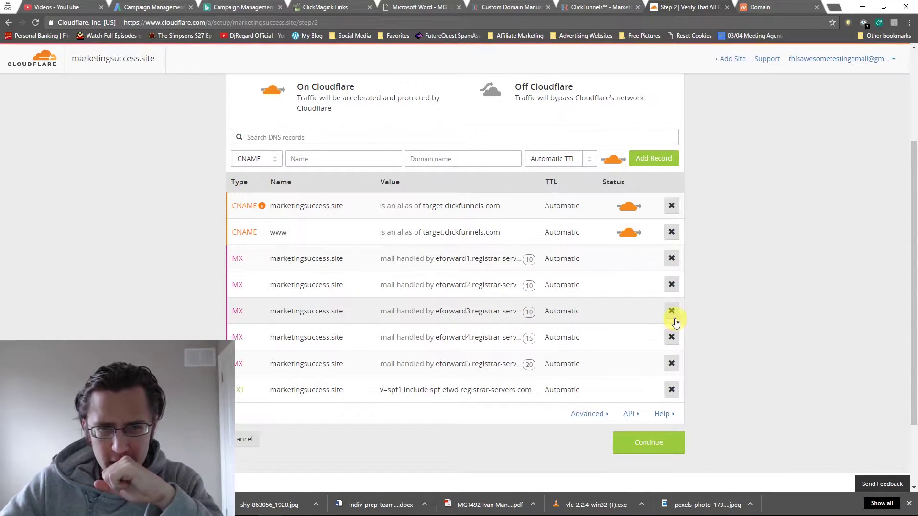
- Accept the scanned DNS records, pick the Free Website plan, and continue to the nameserver step
left_click(650, 444)
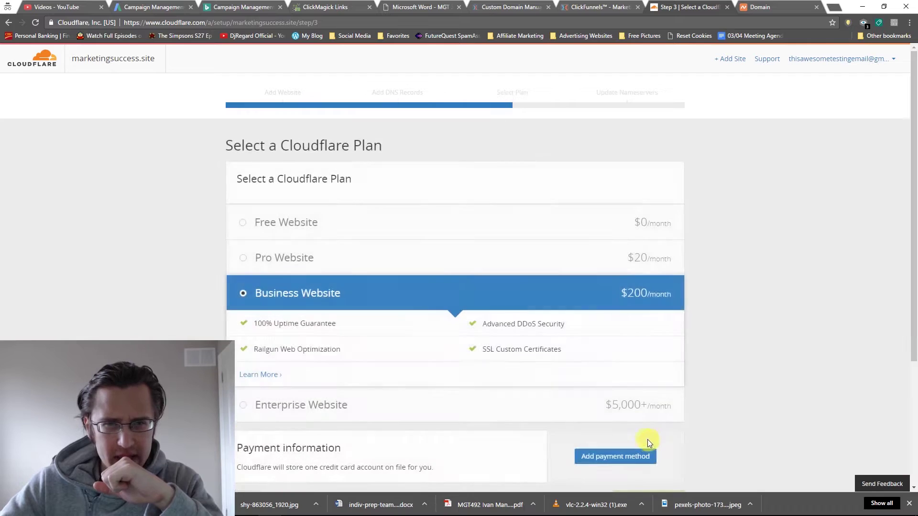
left_click(332, 224)
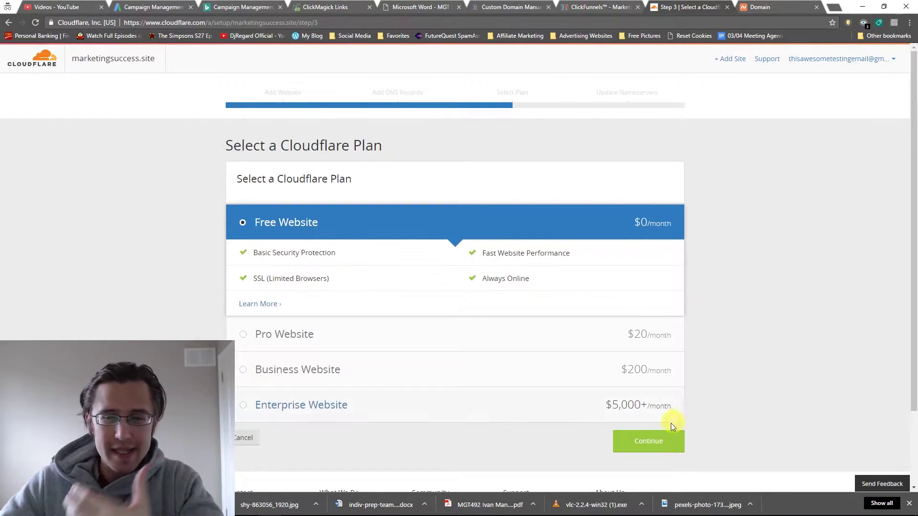
left_click(667, 442)
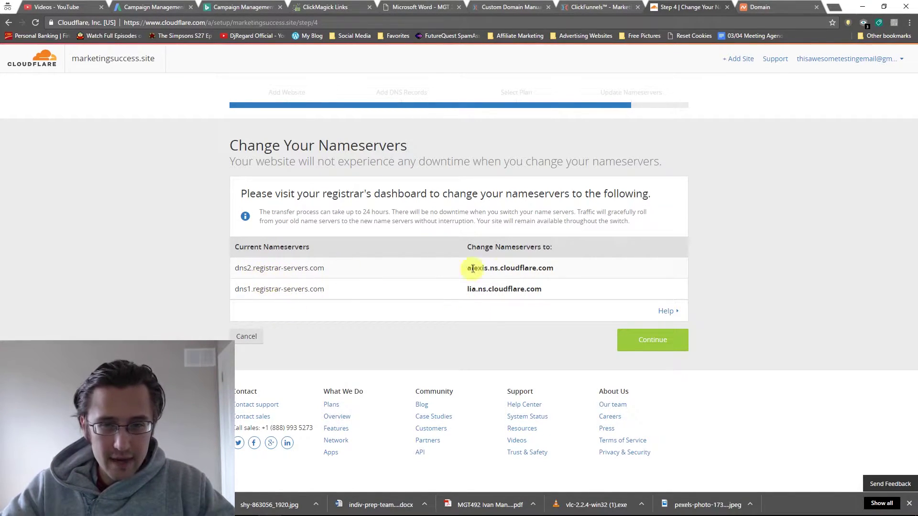
- Switch marketingsuccess.site's Namecheap nameserver option to Custom DNS
key("ctrl+Tab")
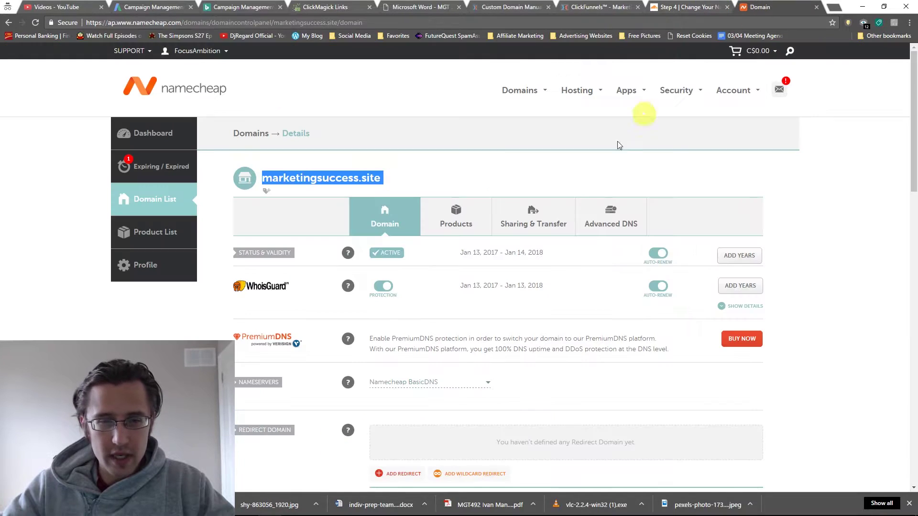
scroll(510, 272, "down", 1)
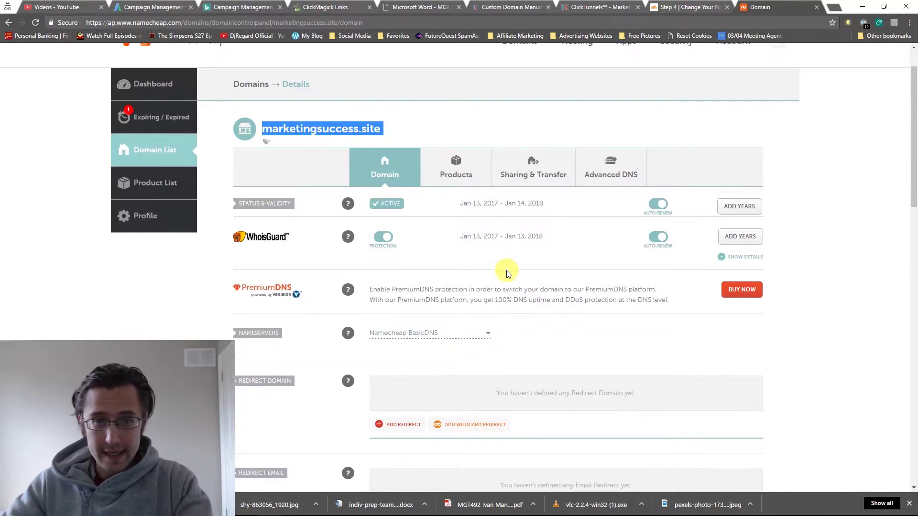
scroll(511, 272, "down", 2)
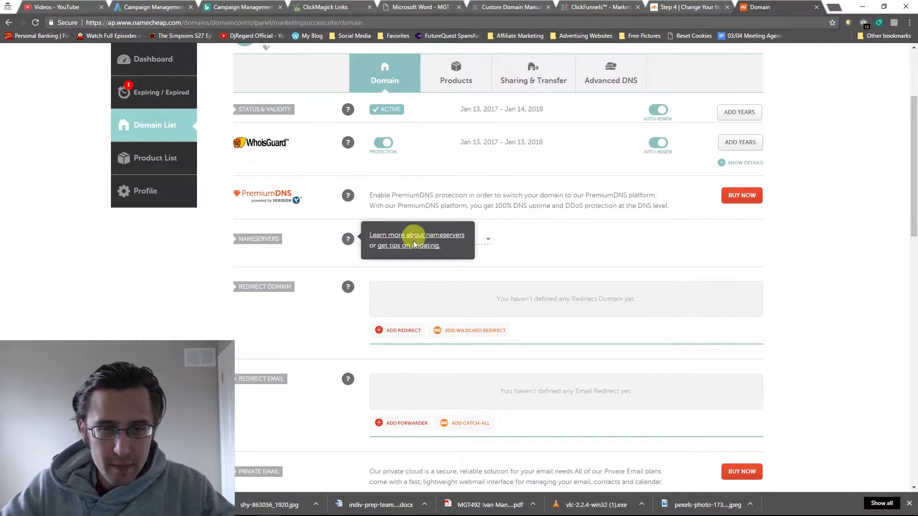
left_click(442, 239)
left_click(404, 289)
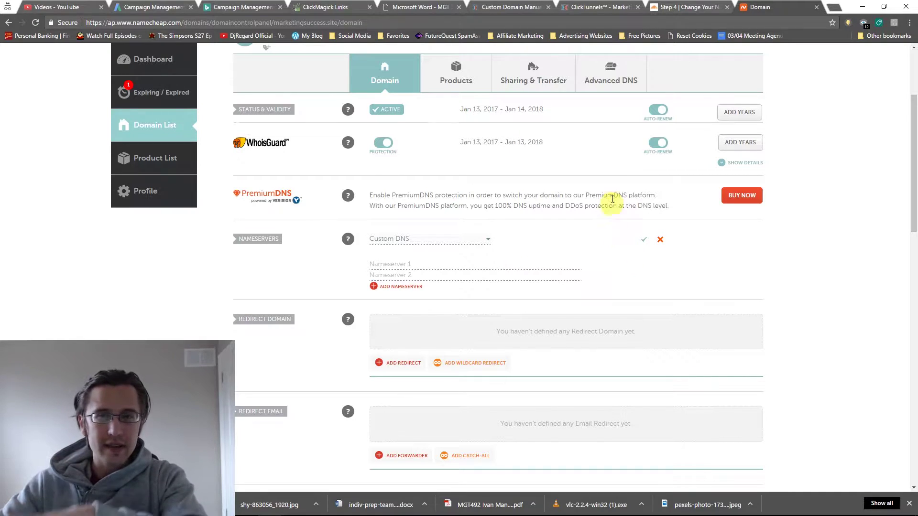
- Copy alexis.ns.cloudflare.com and lia.ns.cloudflare.com into Nameserver 1 and 2, then save
left_click(688, 7)
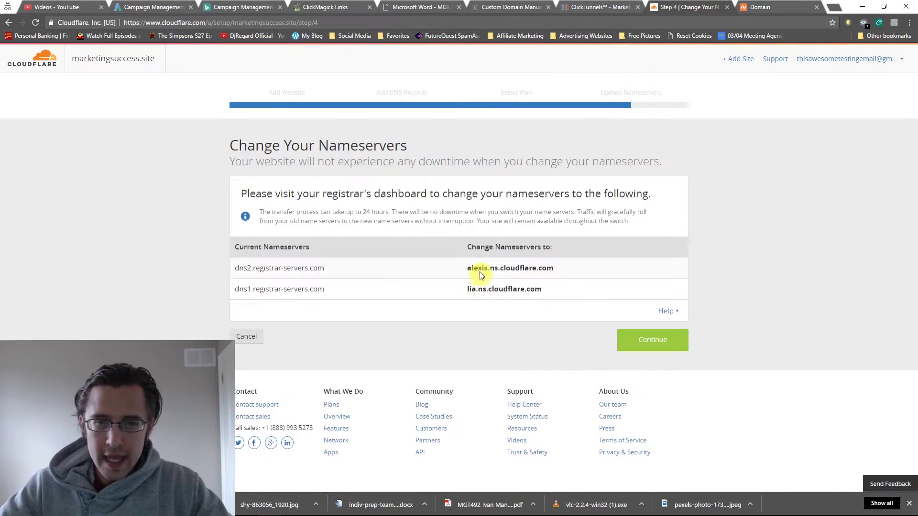
left_click_drag(467, 268, 552, 269)
key("ctrl+c")
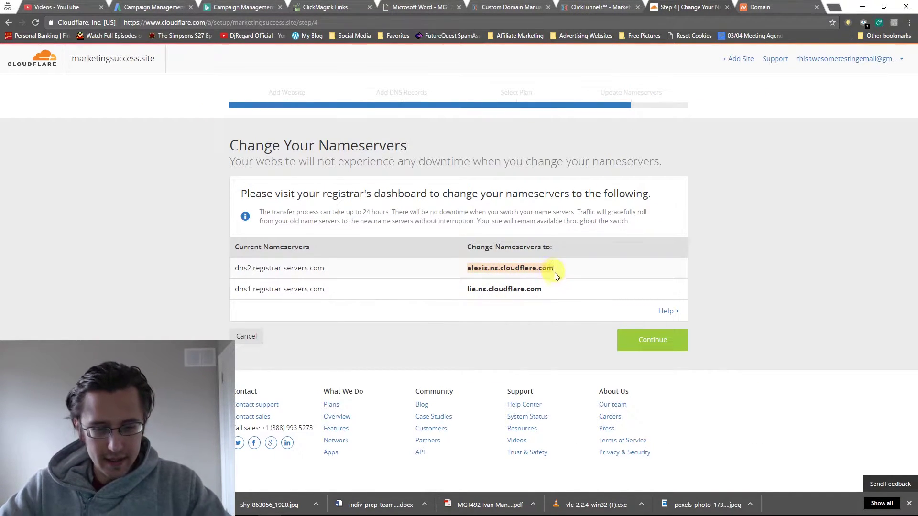
left_click(760, 7)
left_click(384, 266)
key("ctrl+v")
left_click(688, 6)
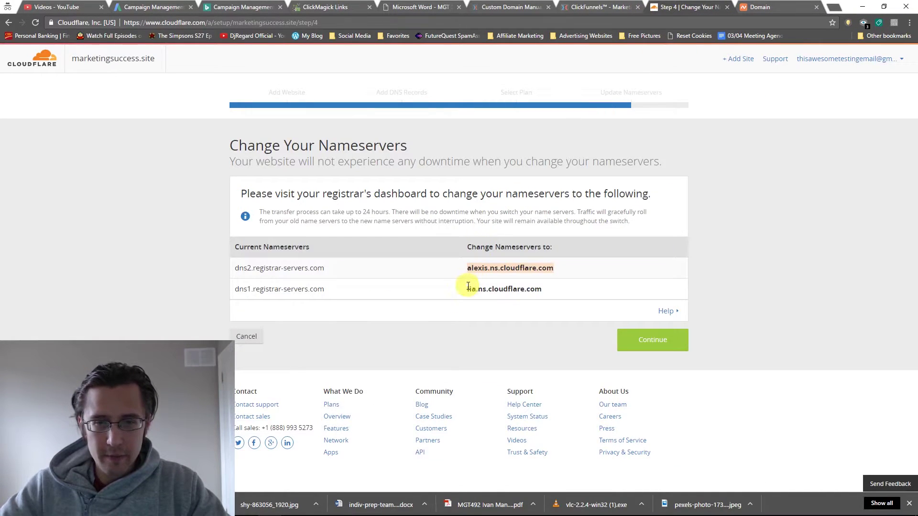
left_click_drag(468, 286, 543, 288)
key("ctrl+c")
left_click(762, 6)
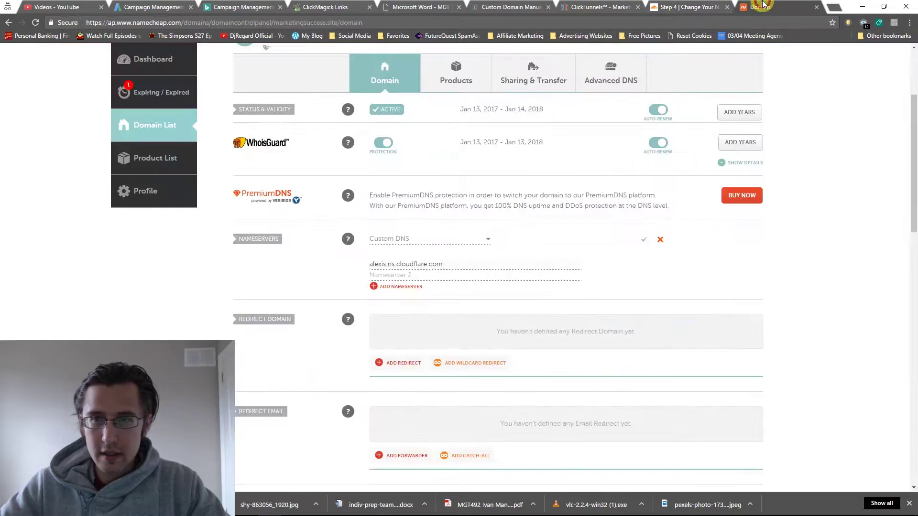
left_click(375, 277)
key("ctrl+v")
left_click(643, 241)
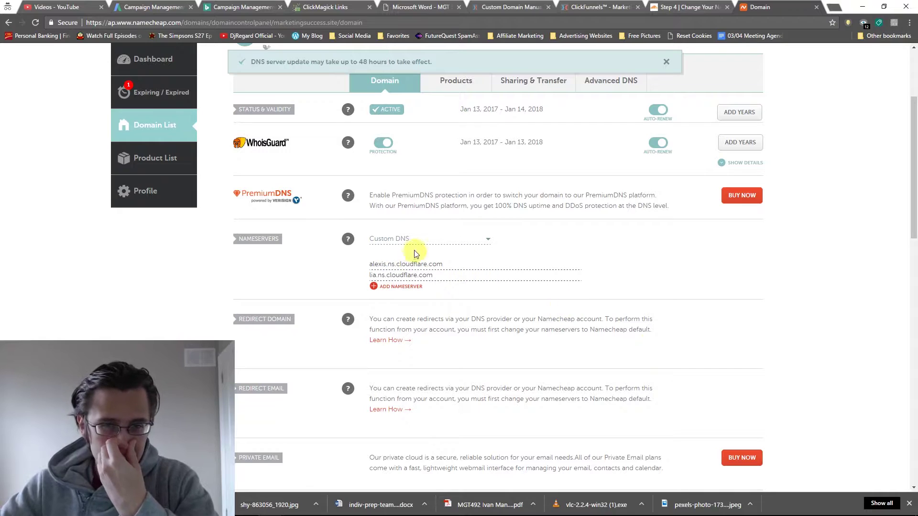
- Look over the domain's Advanced DNS settings, then go back to its main settings
scroll(594, 328, "up", 1)
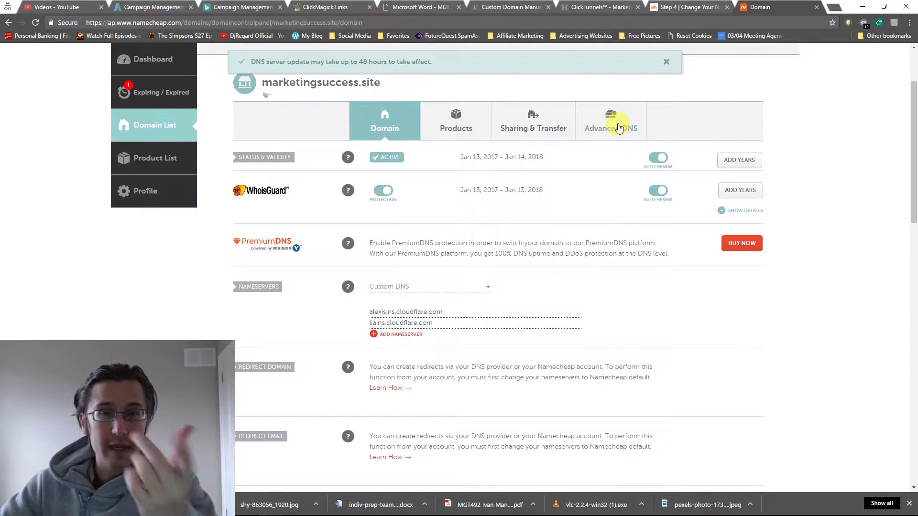
left_click(618, 128)
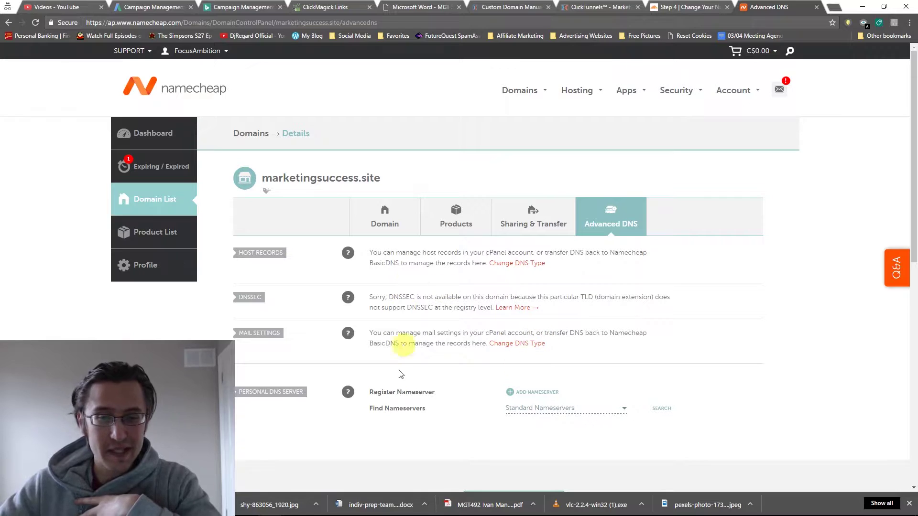
left_click(375, 221)
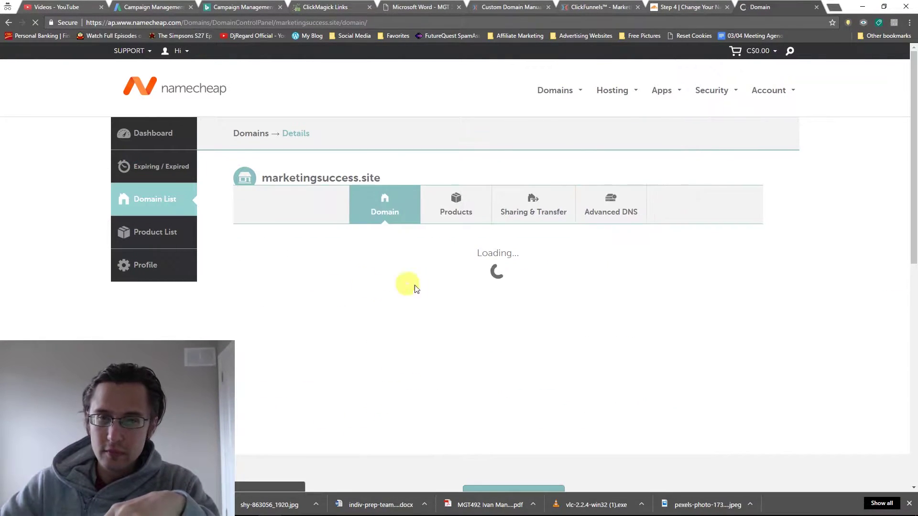
scroll(476, 315, "down", 1)
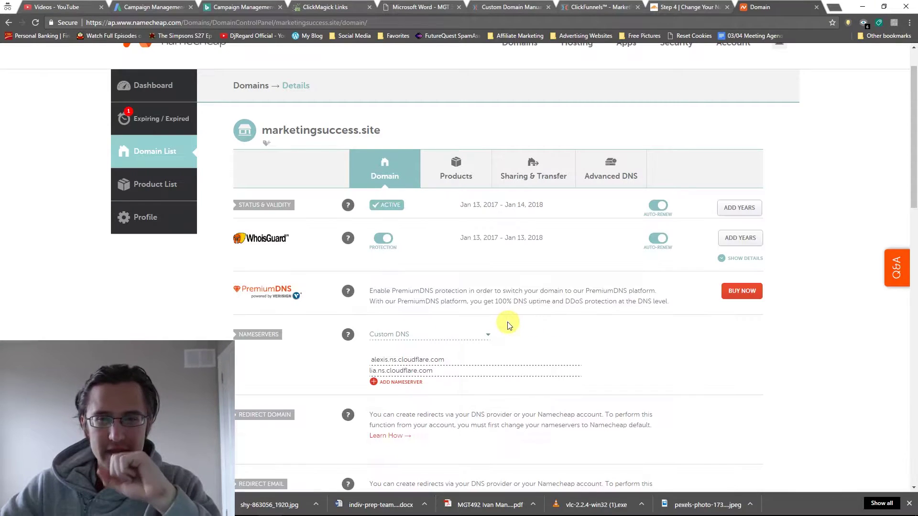
- Finish the Cloudflare nameserver step and review the Pending status and 24-hour processing note
left_click(691, 8)
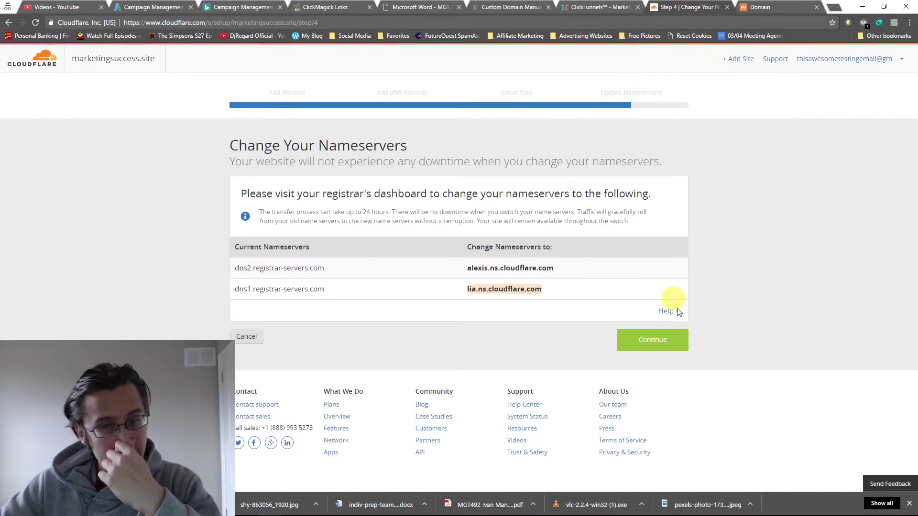
left_click(668, 347)
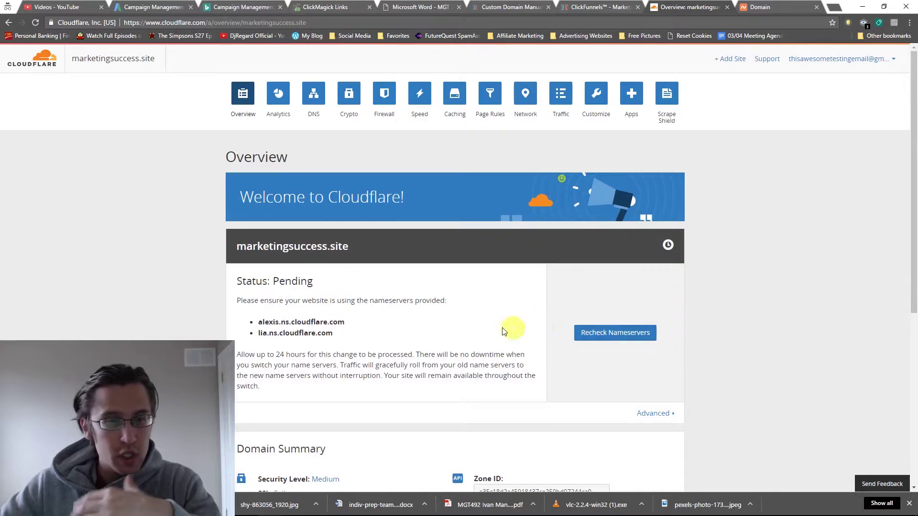
triple_click(297, 282)
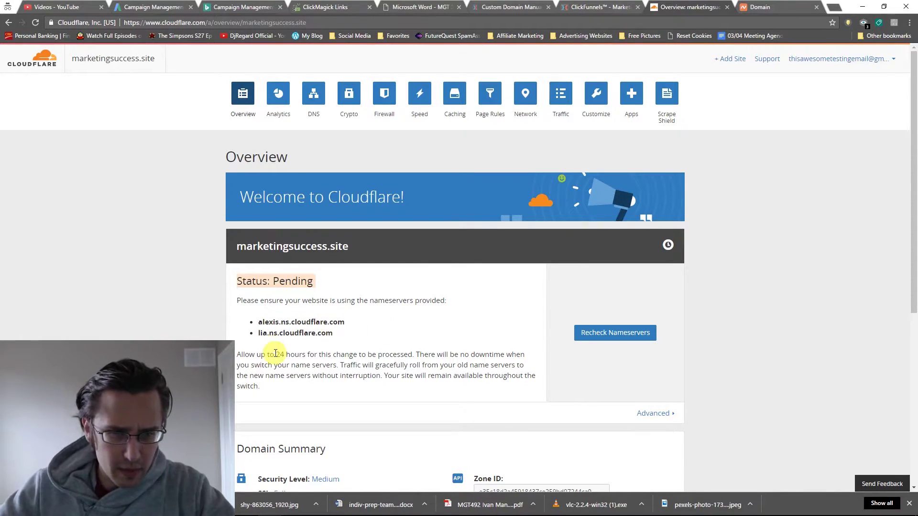
left_click_drag(276, 355, 386, 353)
left_click(443, 351)
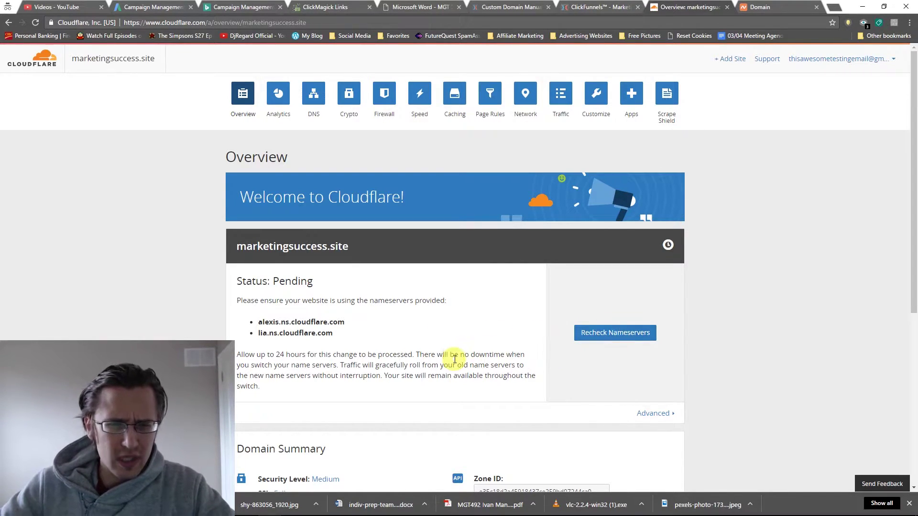
- Recheck whether marketingsuccess.site's nameservers have switched to Cloudflare
right_click(590, 330)
left_click(504, 342)
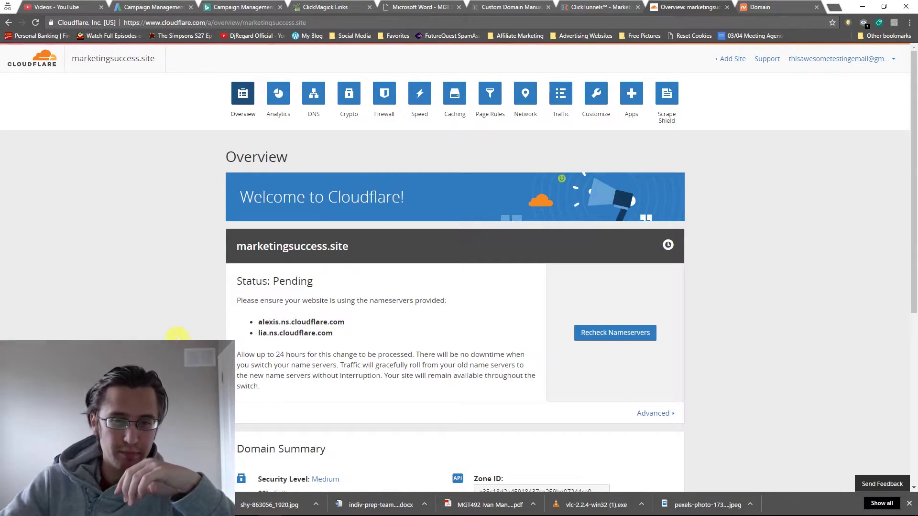
scroll(178, 335, "down", 2)
scroll(418, 248, "up", 2)
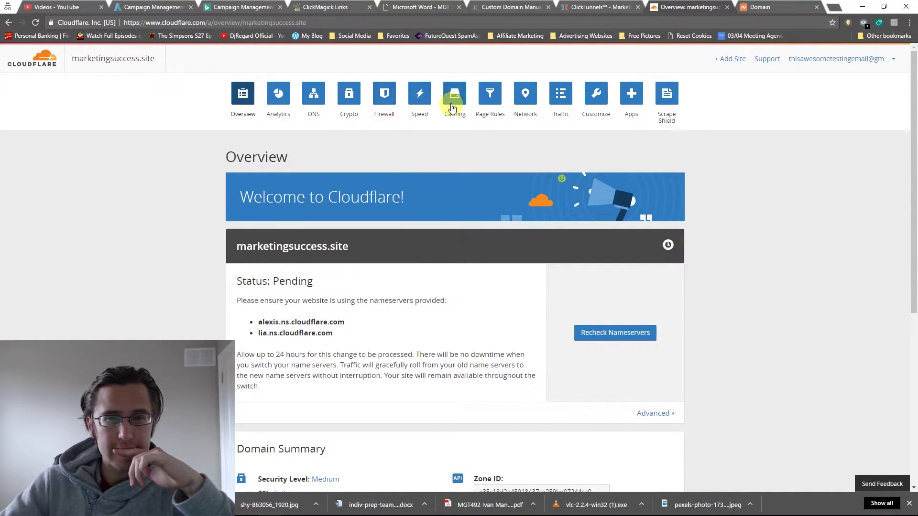
- Open marketingsuccess.site's Crypto settings and keep the SSL mode on Full
left_click(347, 103)
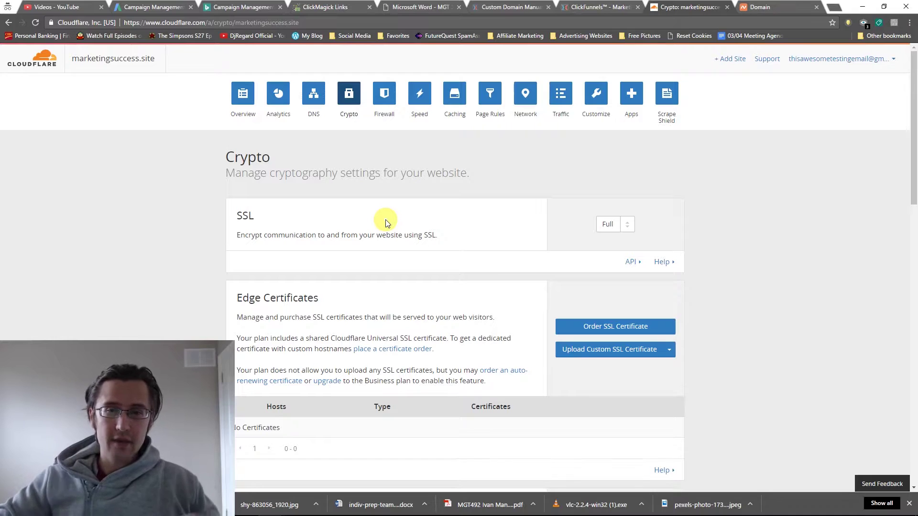
left_click(606, 223)
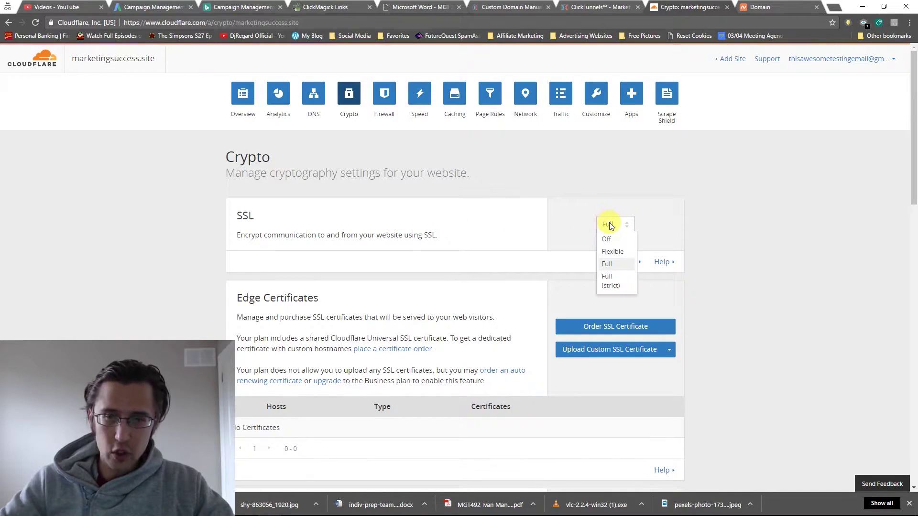
left_click(488, 248)
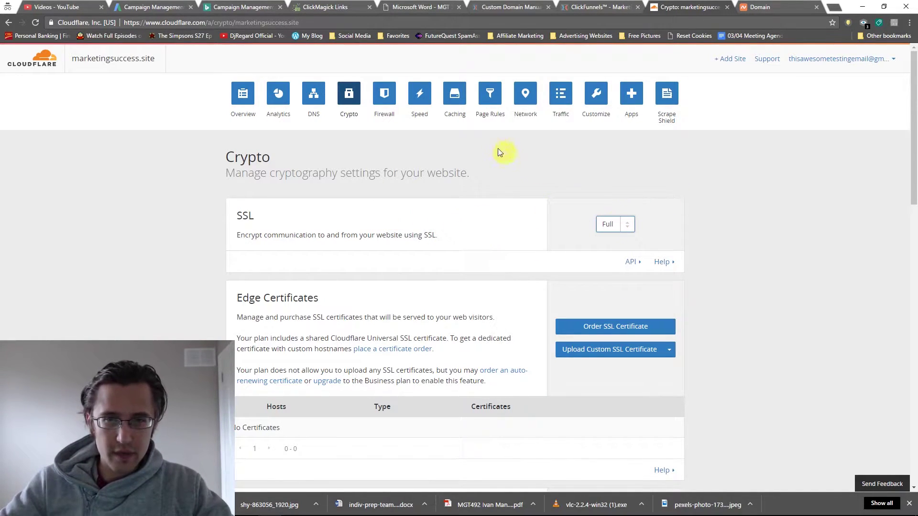
left_click(486, 108)
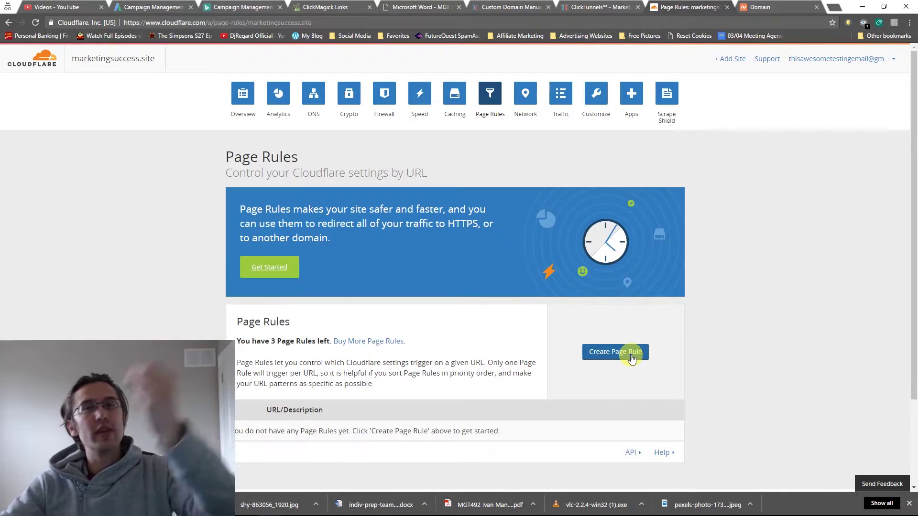
left_click(628, 354)
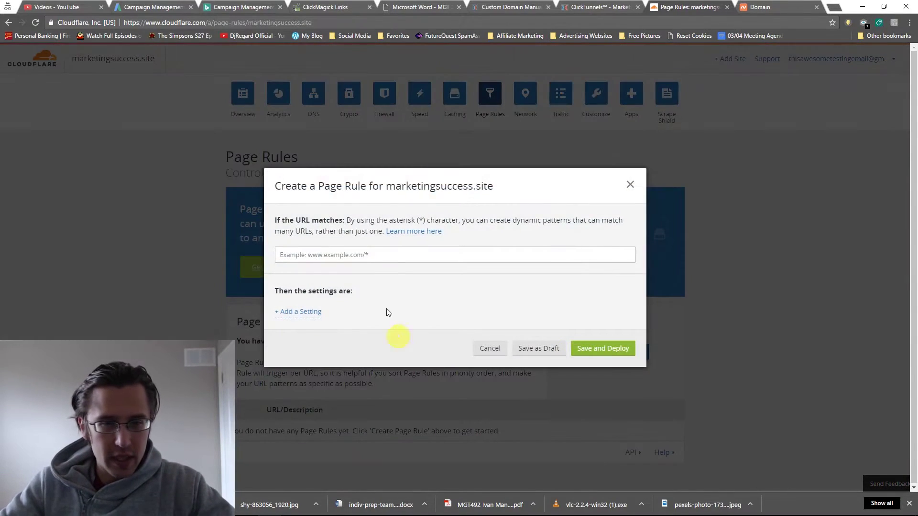
left_click(295, 317)
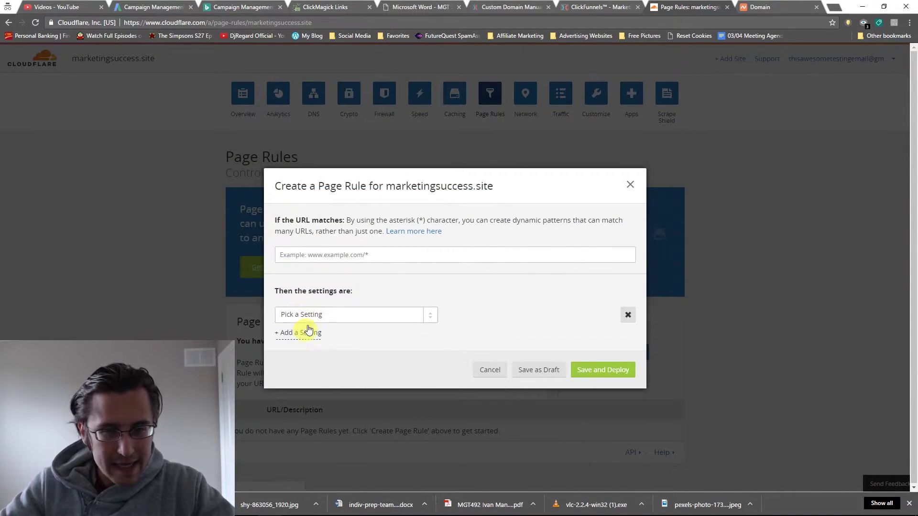
left_click(309, 316)
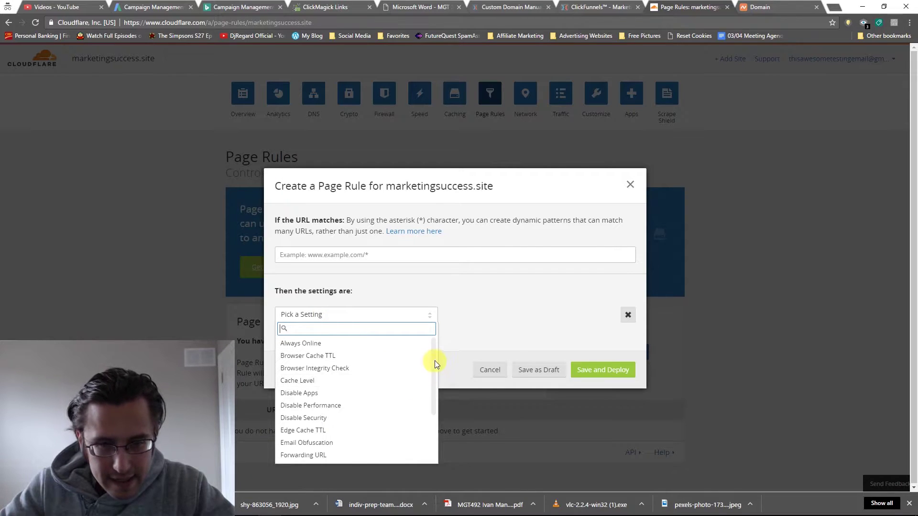
scroll(434, 364, "down", 2)
left_click(320, 416)
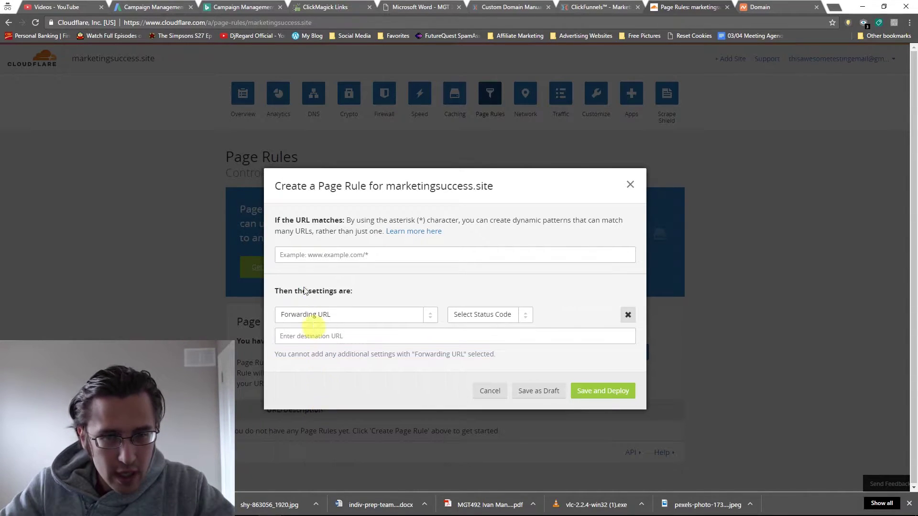
left_click(317, 257)
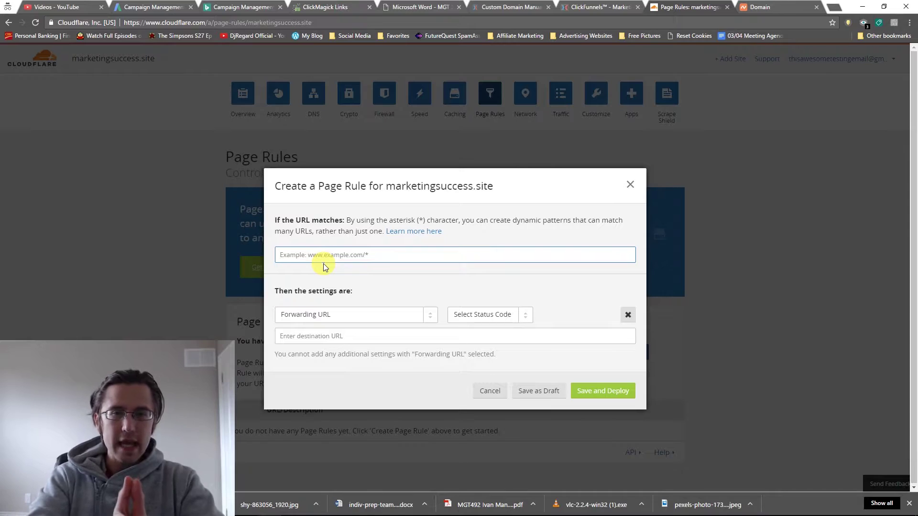
type("www.marketingsucc")
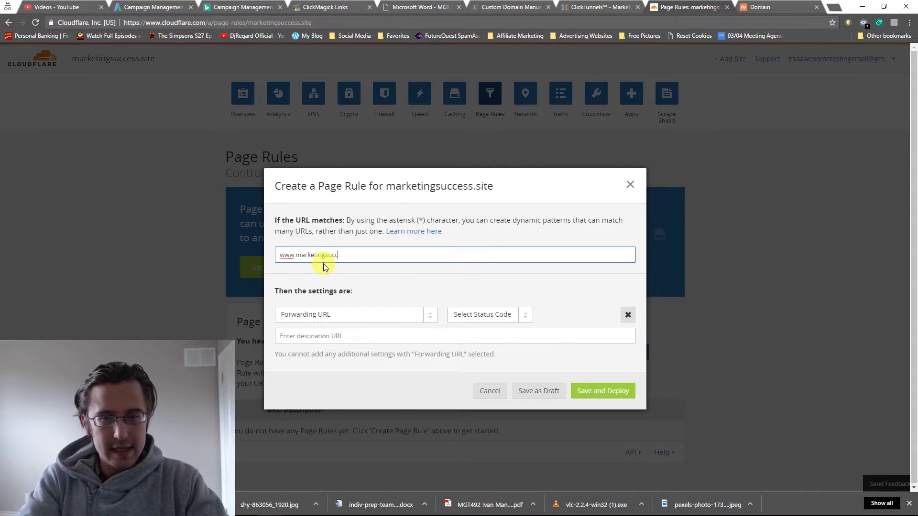
type("ess.site")
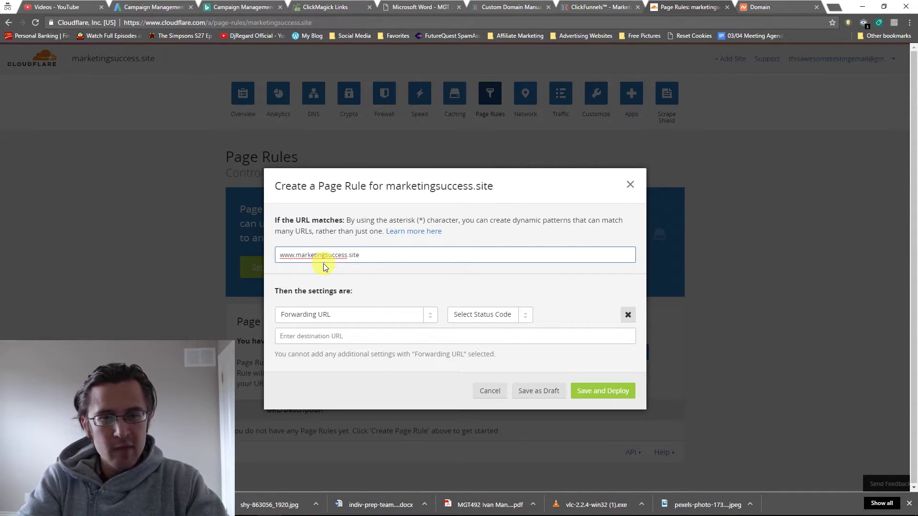
type("/*")
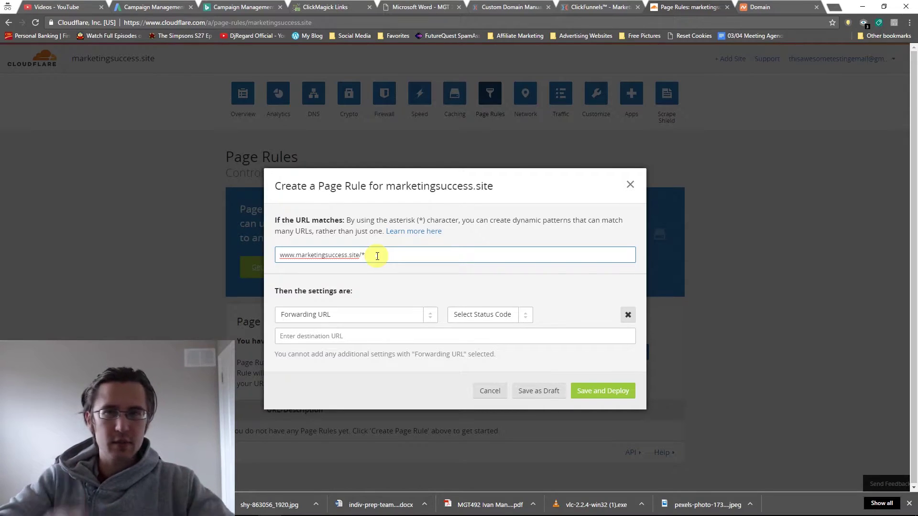
left_click(507, 316)
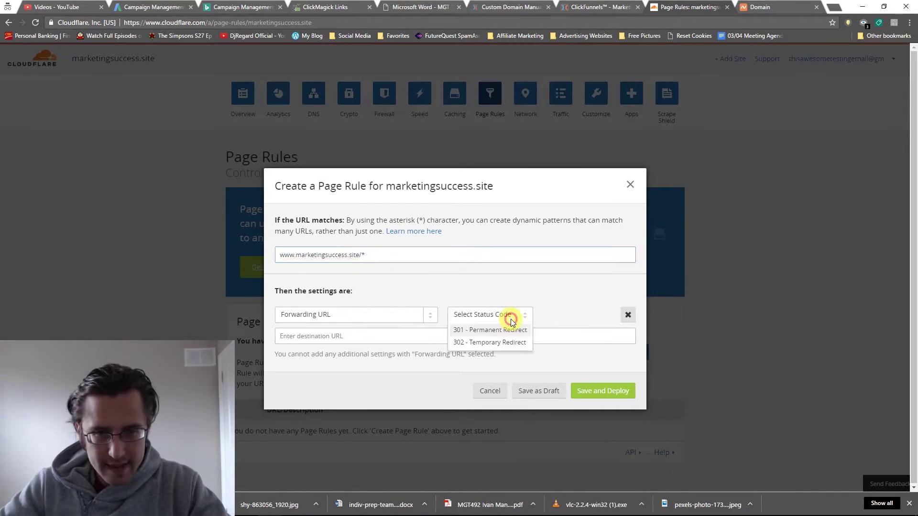
left_click(488, 330)
left_click(458, 333)
type("https://marketin")
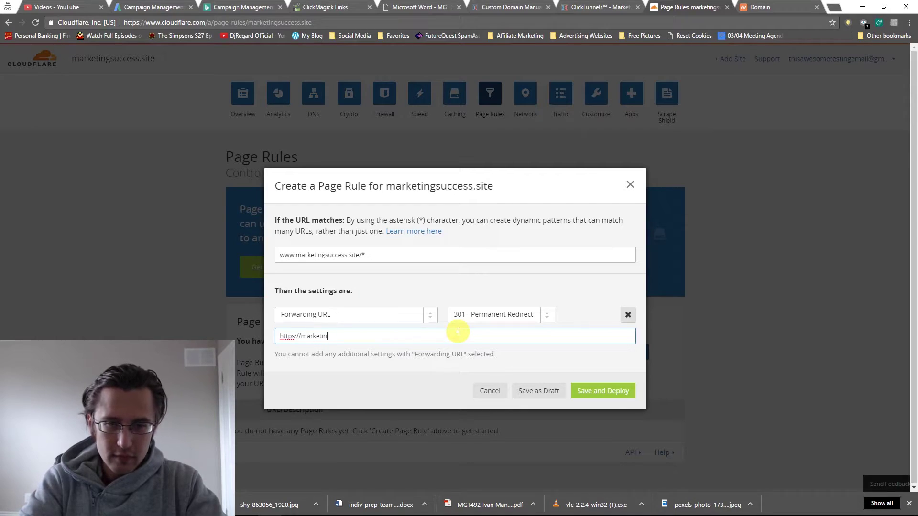
type("gsuccess.cl")
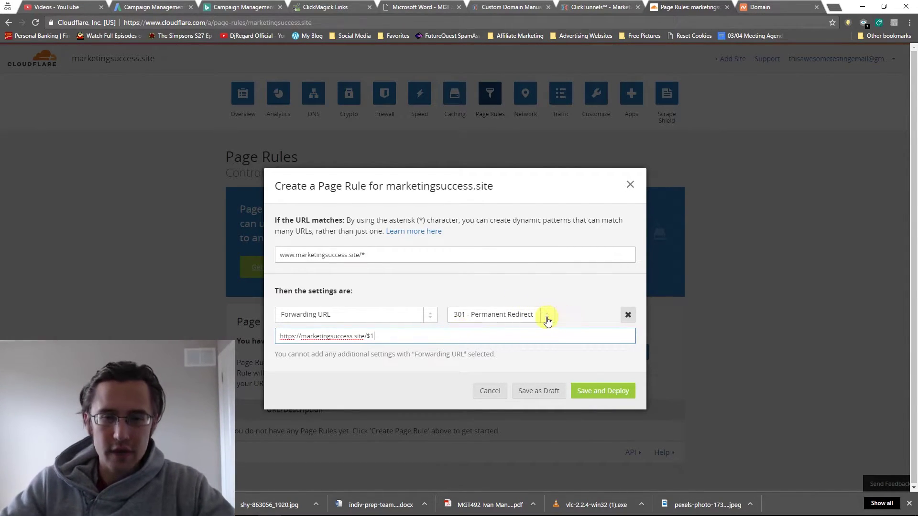
left_click(611, 395)
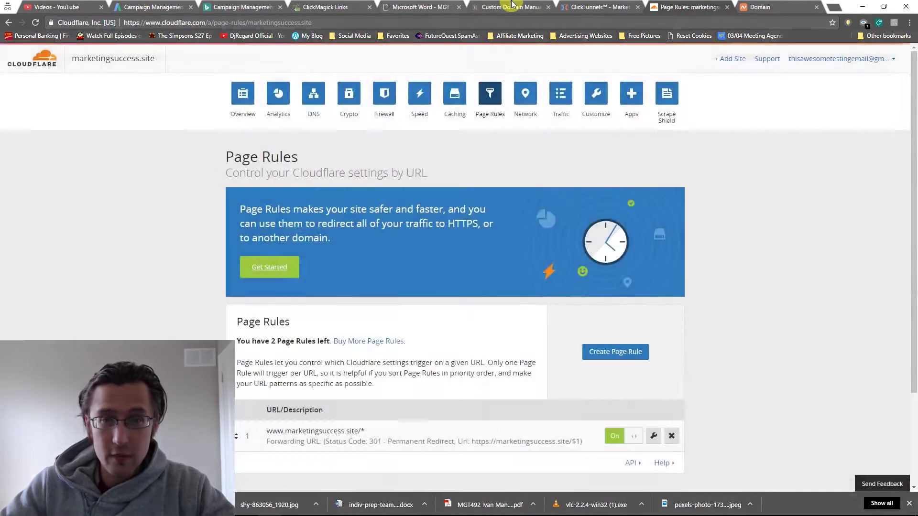
- Check the custom domain guide's next steps, then return to the site's Cloudflare overview
left_click(509, 7)
scroll(643, 349, "down", 2)
left_click_drag(914, 244, 754, 140)
left_click(691, 6)
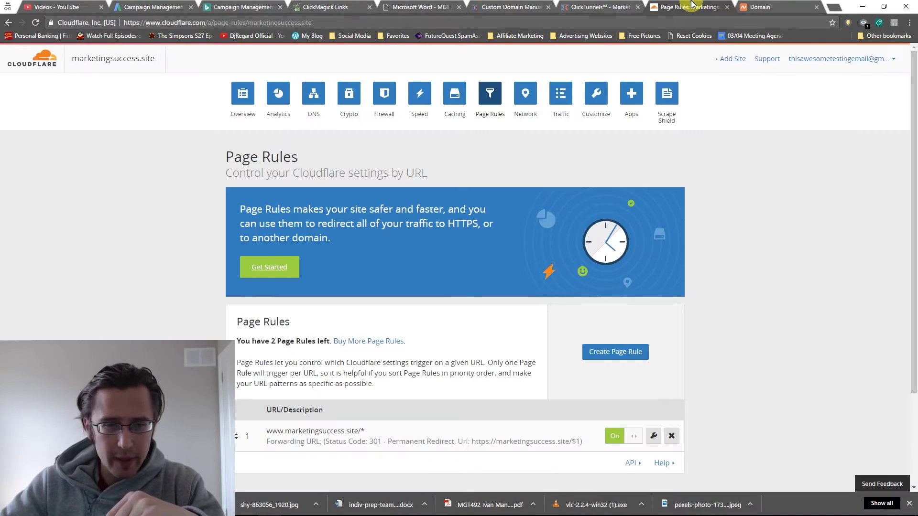
scroll(303, 235, "down", 1)
scroll(395, 171, "up", 1)
left_click(244, 106)
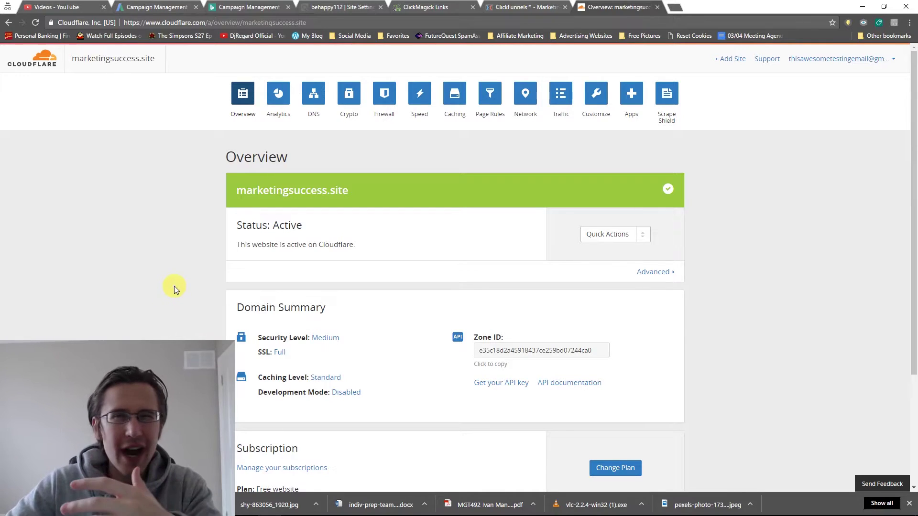
- Check the Crypto page shows SSL Full and the 24-hour certificate note, then return to Overview
left_click(345, 96)
left_click_drag(259, 257, 421, 258)
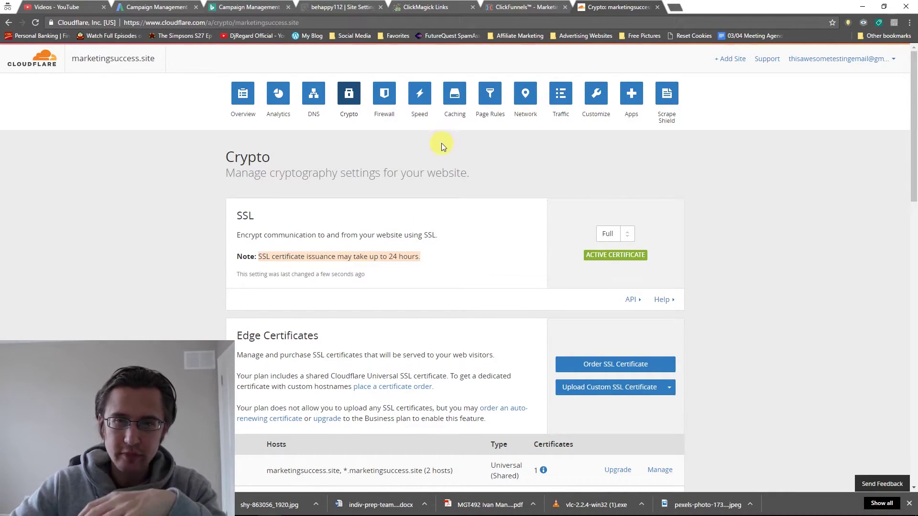
left_click(244, 98)
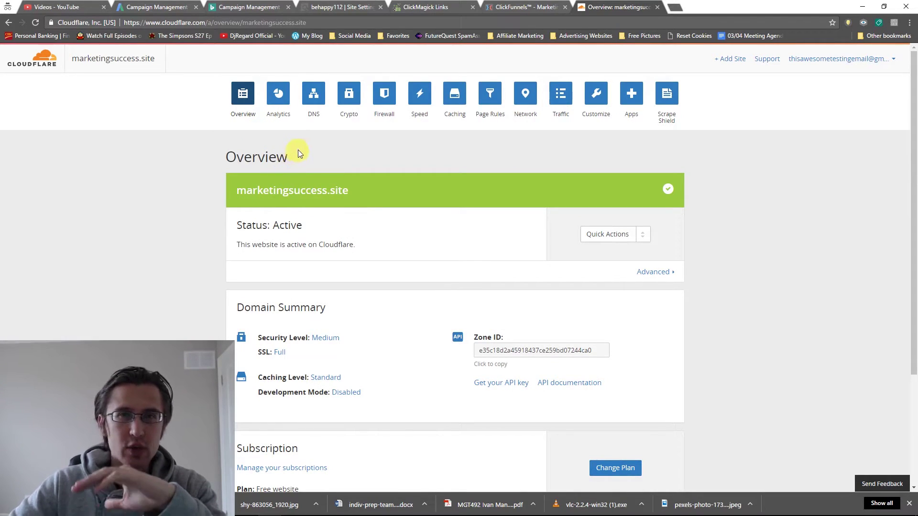
- Start adding an existing custom domain in ClickFunnels with the manual Cloudflare setup
left_click(523, 6)
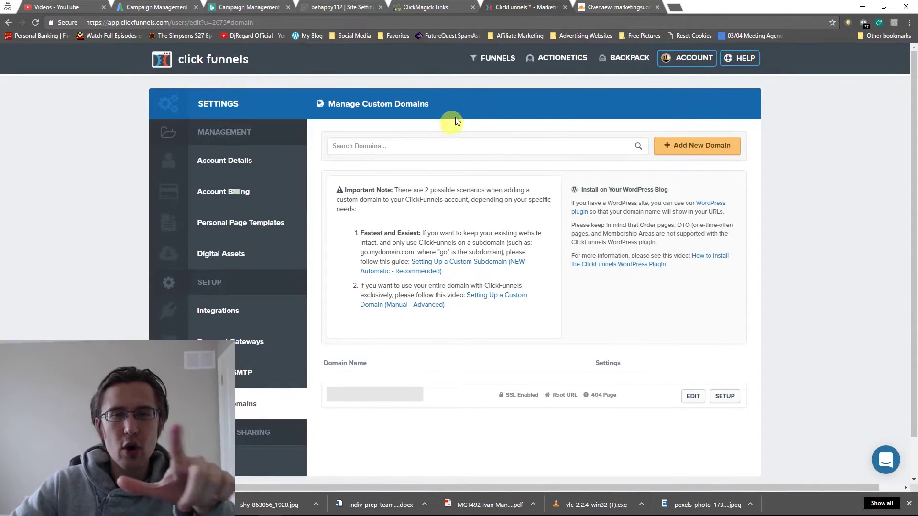
left_click(494, 57)
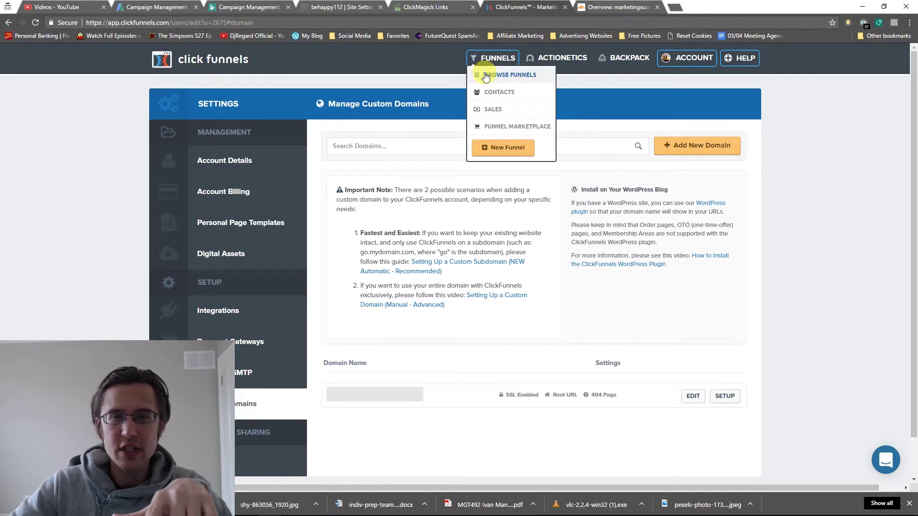
left_click(688, 58)
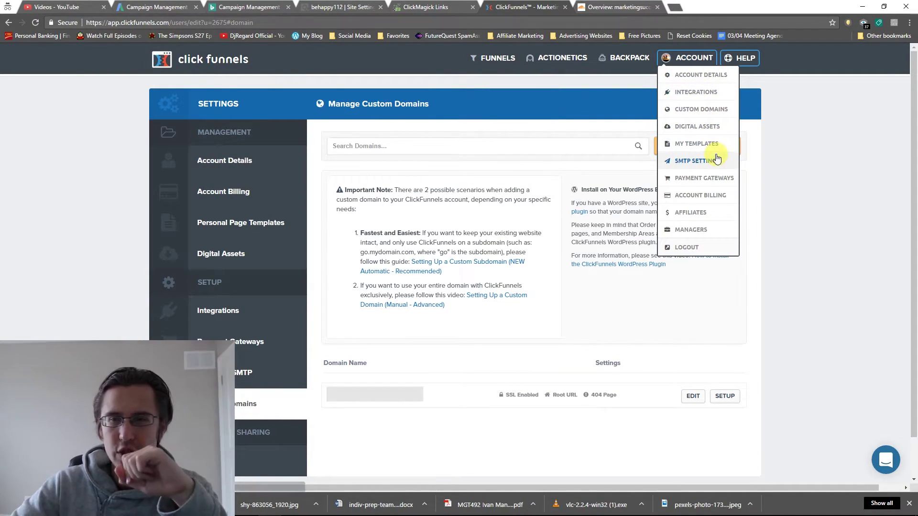
left_click(694, 111)
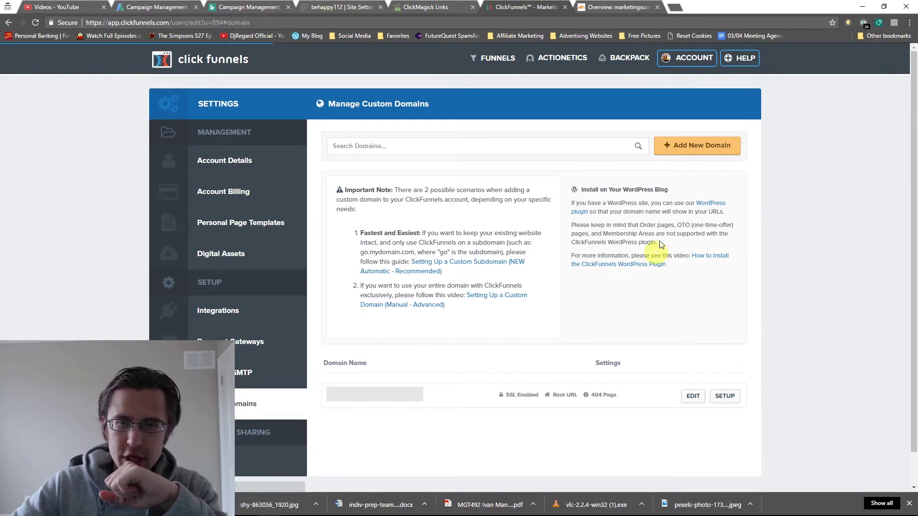
left_click(692, 148)
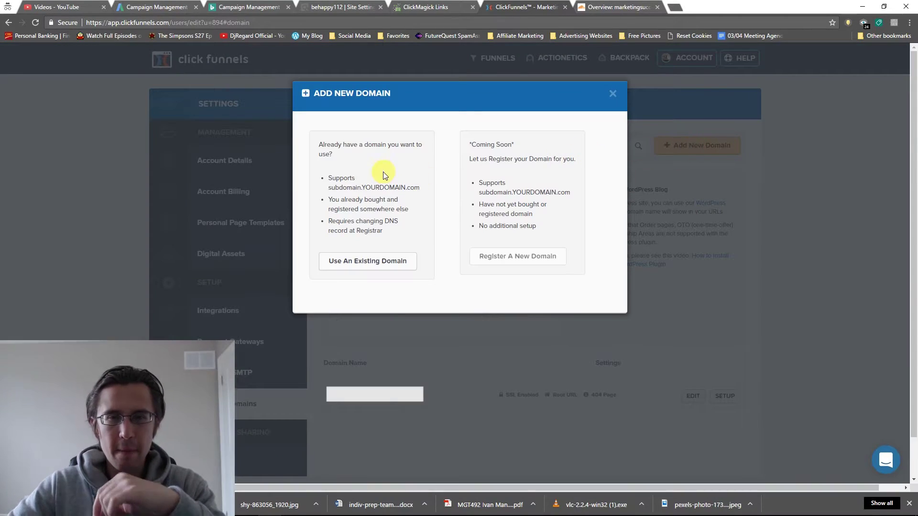
left_click(375, 264)
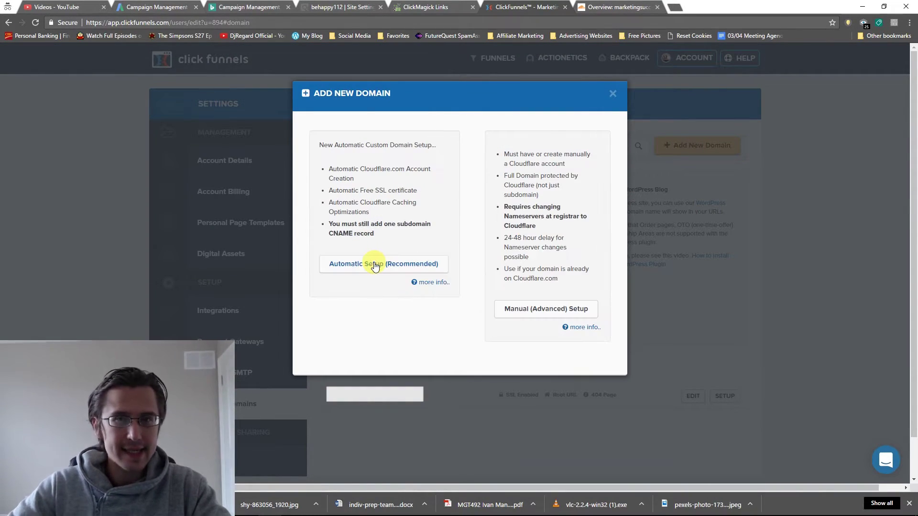
left_click(523, 310)
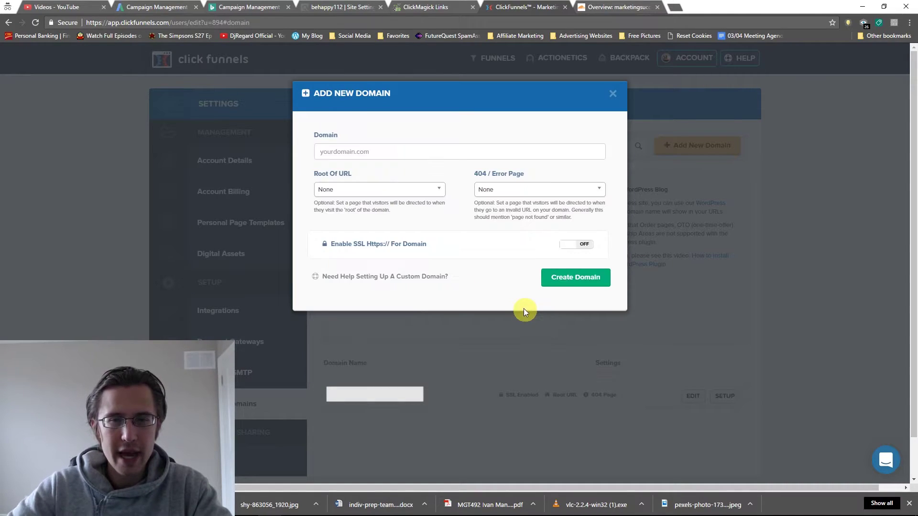
- Enter marketingsuccess.site and set Optin as both the root page and 404 page
left_click(349, 150)
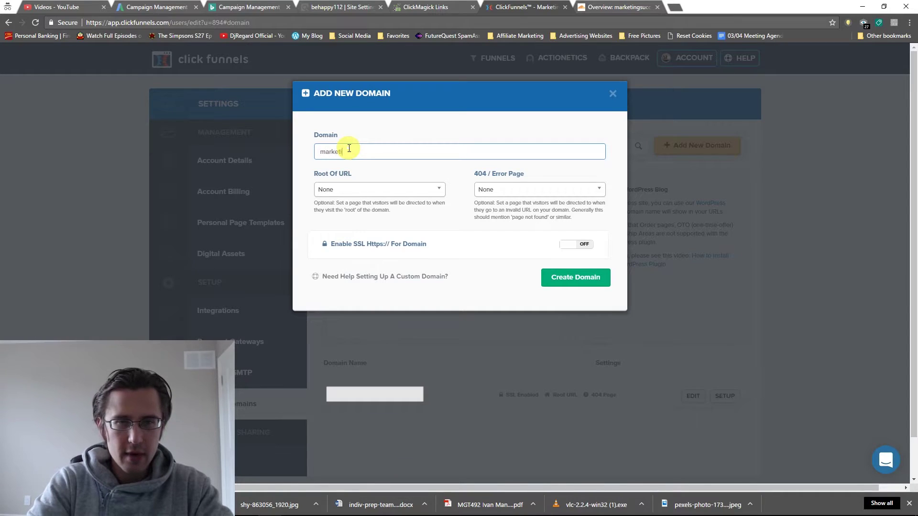
type("marketingsuccess.site")
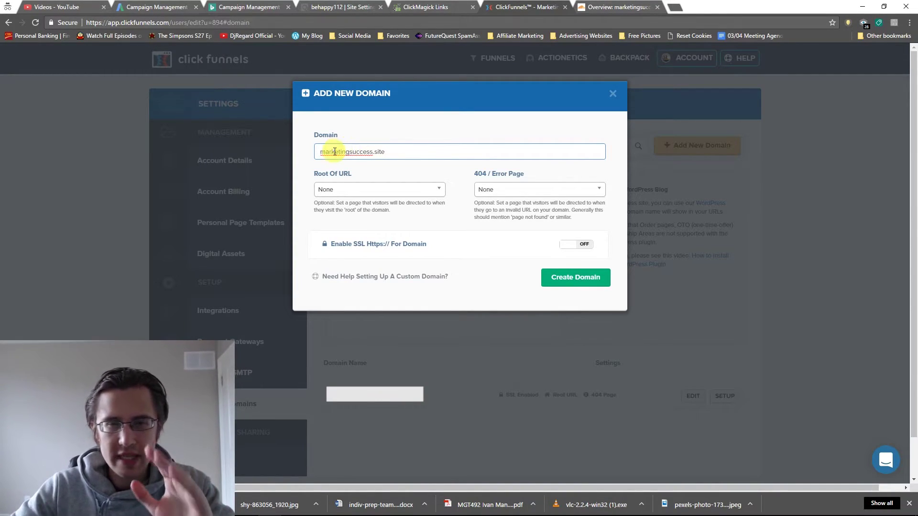
left_click(341, 190)
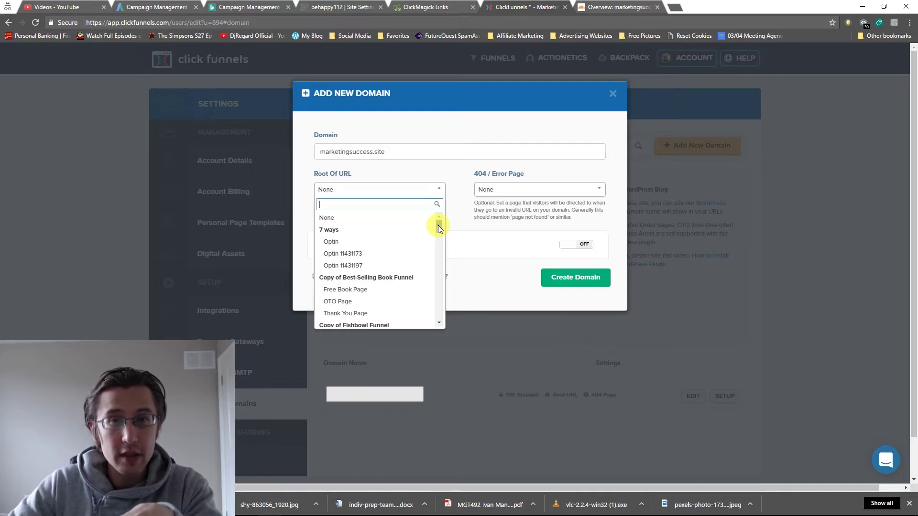
left_click_drag(438, 225, 440, 259)
left_click(358, 315)
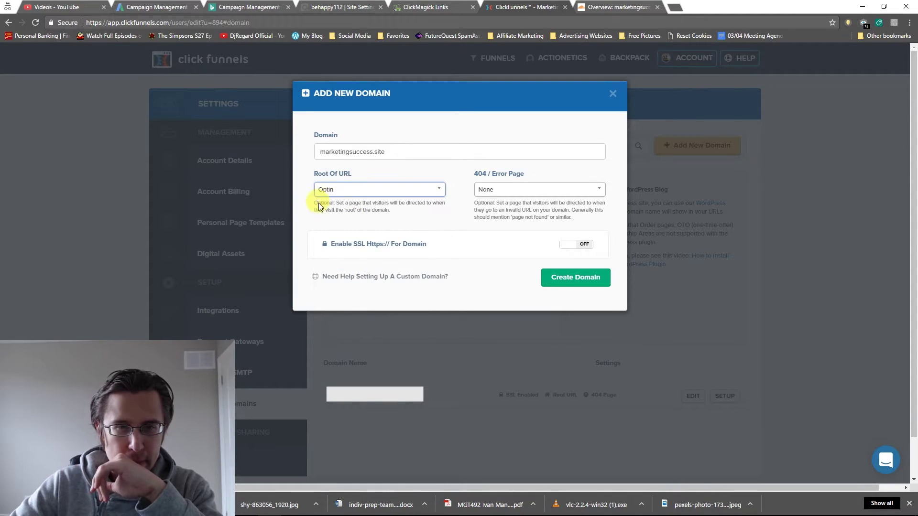
left_click_drag(385, 152, 316, 148)
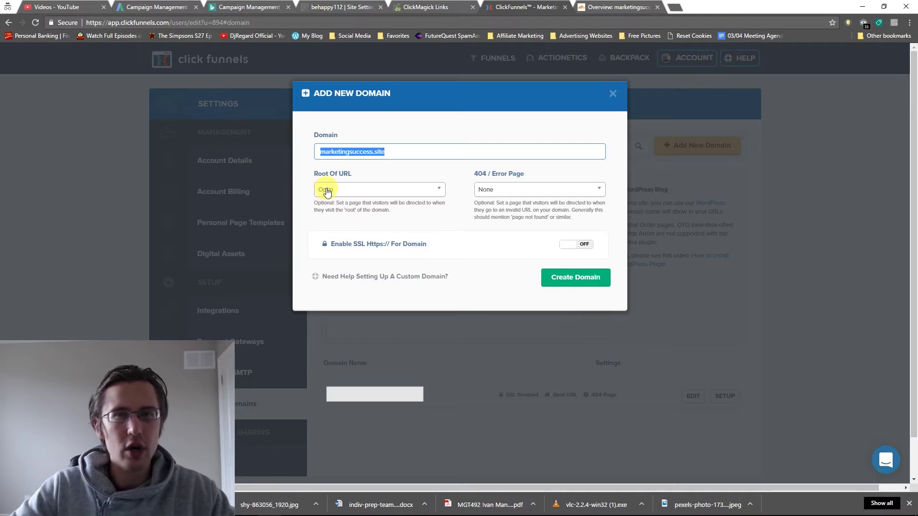
left_click(535, 190)
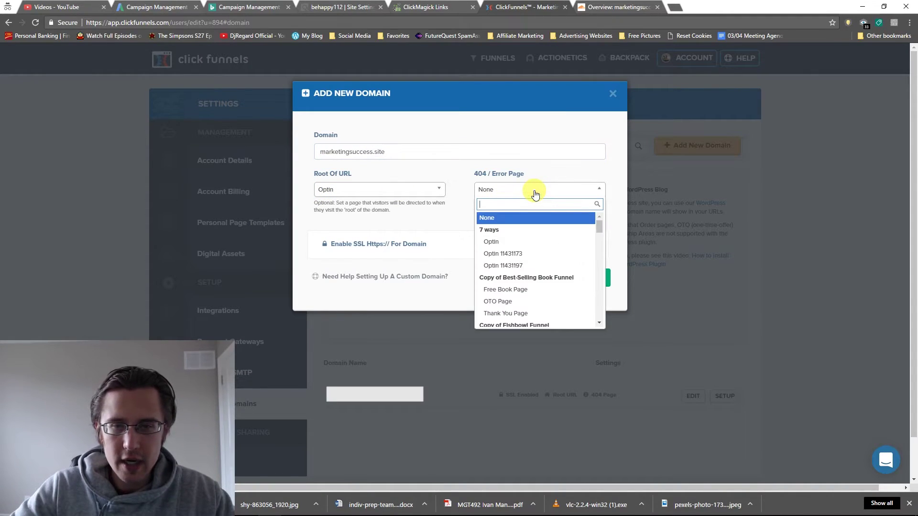
left_click(522, 244)
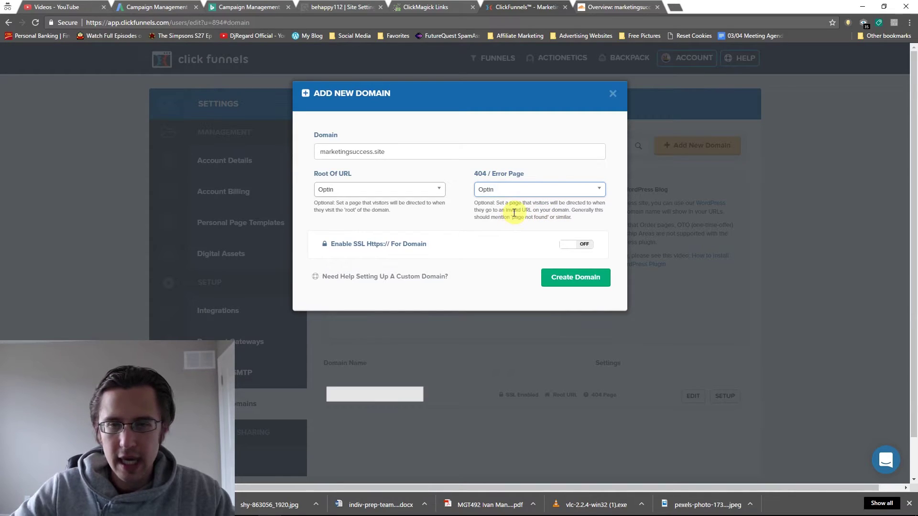
left_click(508, 190)
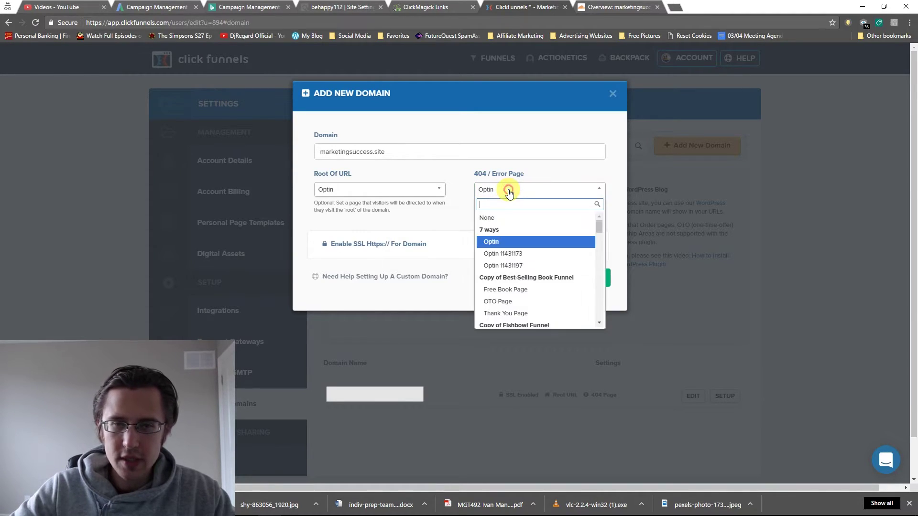
left_click(502, 244)
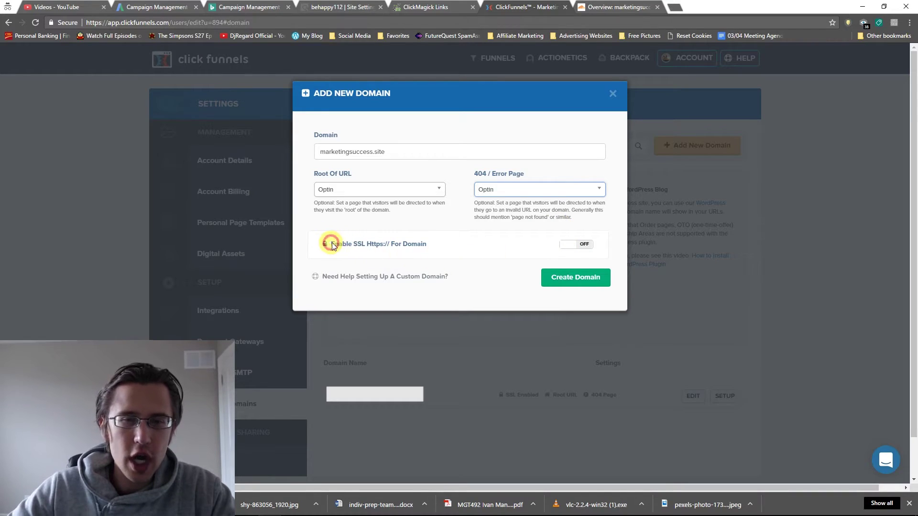
- Enable SSL for the domain and create it
left_click_drag(334, 246, 426, 245)
left_click(433, 245)
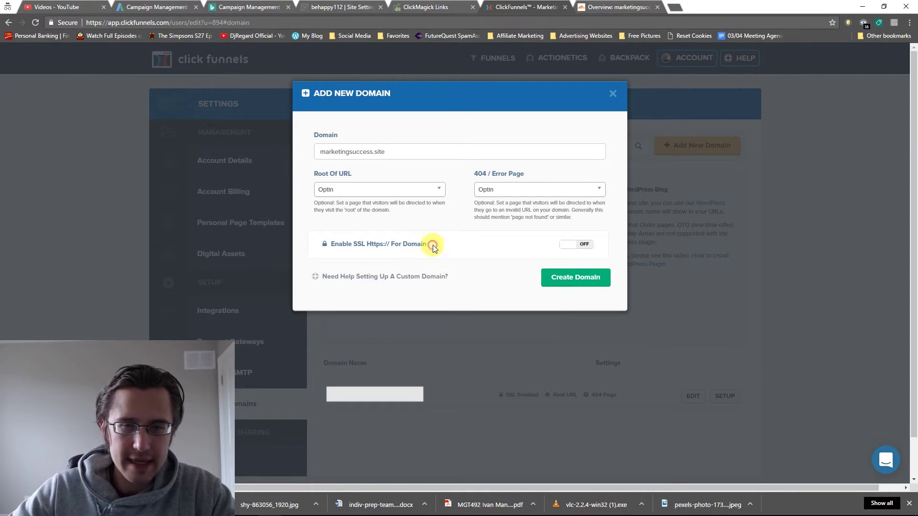
left_click(579, 276)
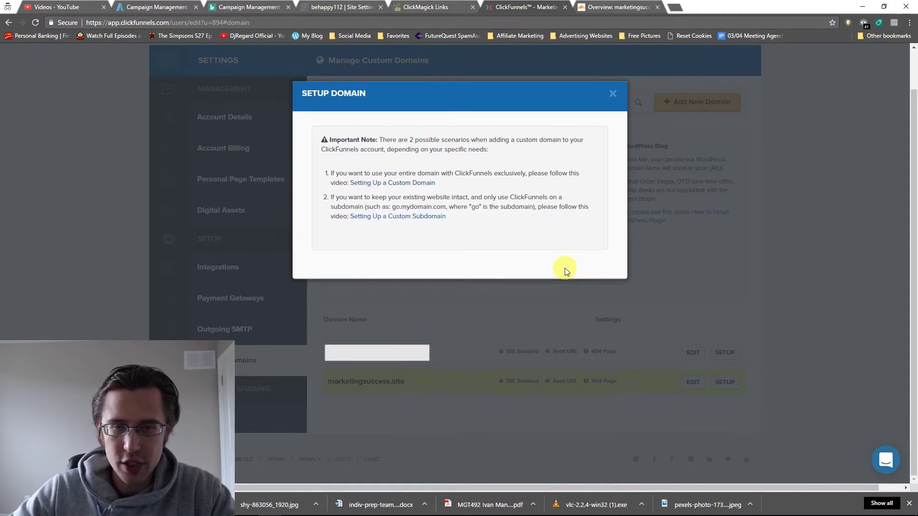
- Dismiss the domain setup notes and open Diabetes Test from the funnels list
left_click(612, 94)
scroll(614, 257, "up", 1)
mouse_move(498, 57)
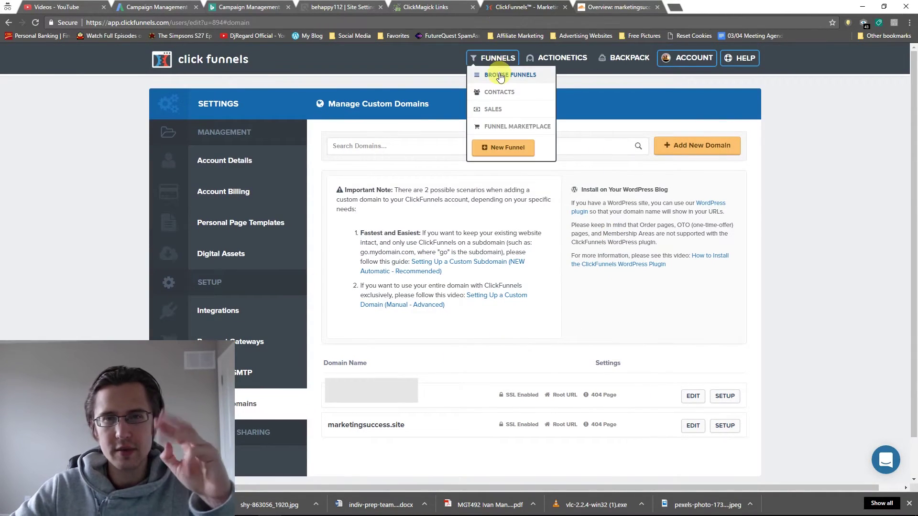
left_click(489, 75)
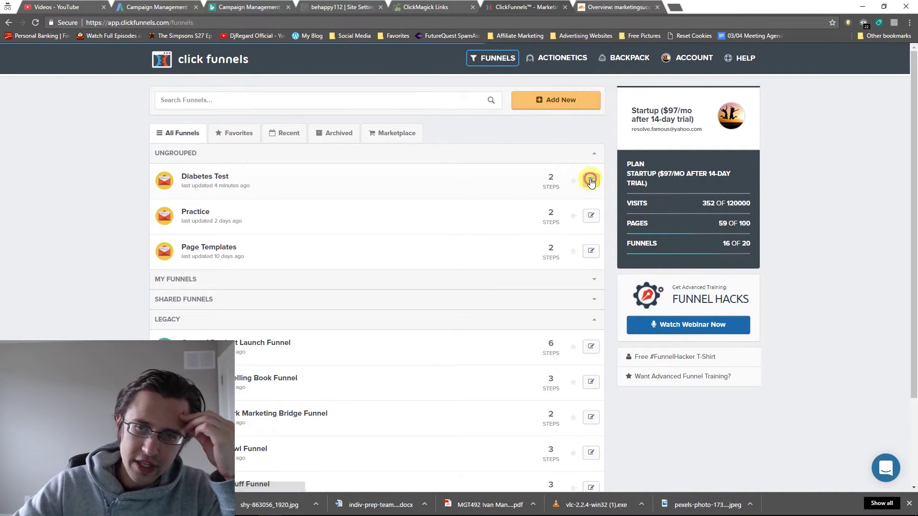
left_click(590, 180)
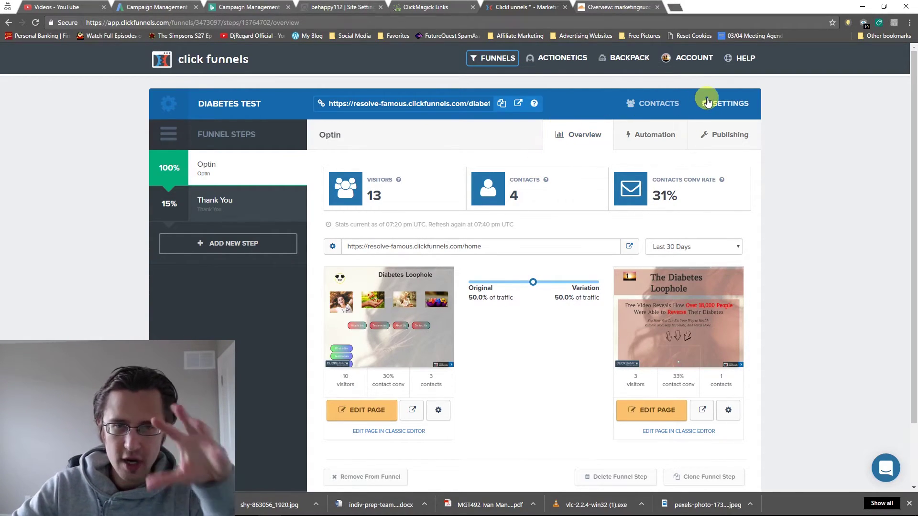
- Set the Diabetes Test funnel's domain to marketingsuccess.site with path diabetes and save the settings
left_click(717, 99)
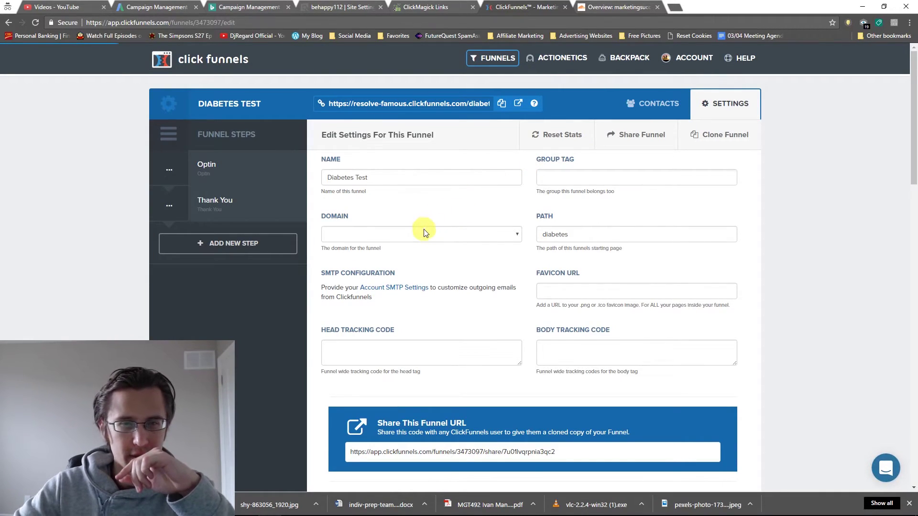
left_click(423, 230)
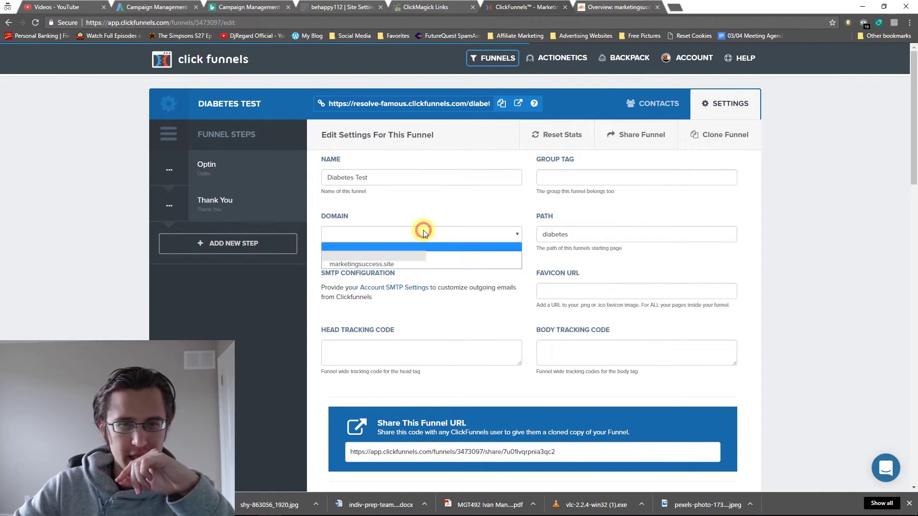
left_click(360, 265)
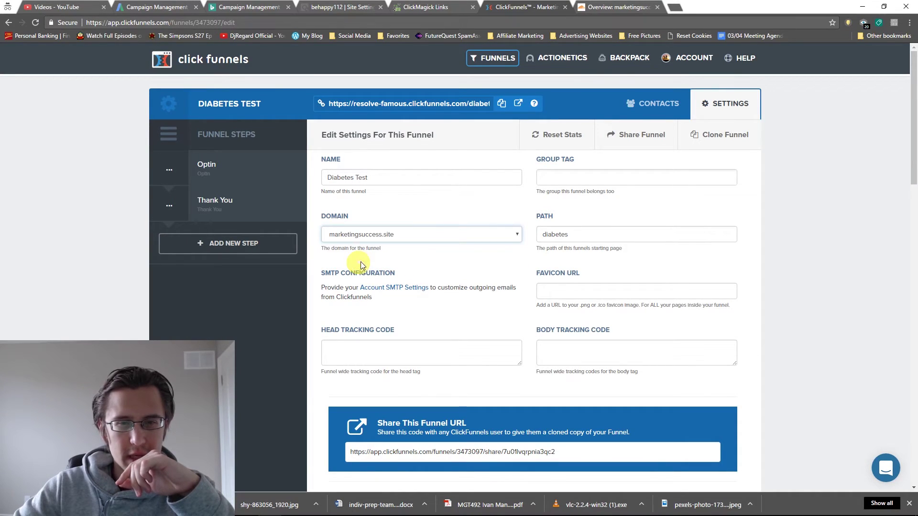
double_click(557, 235)
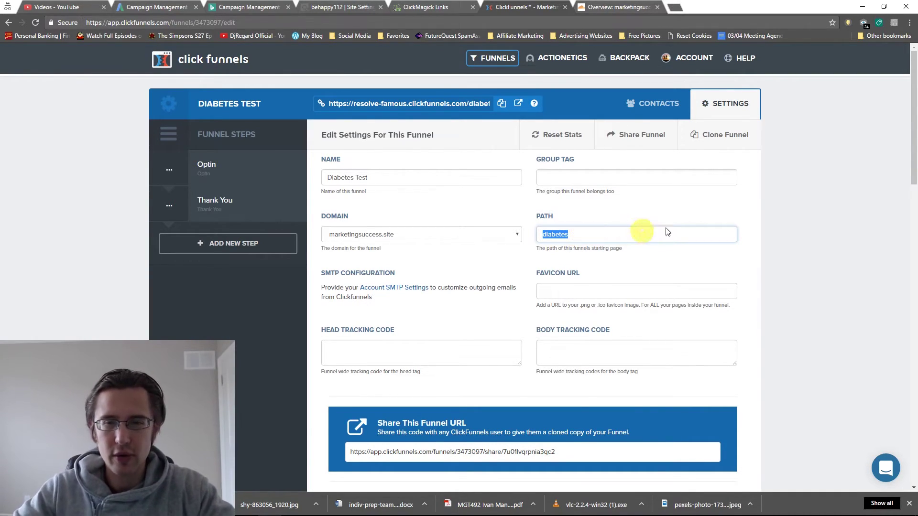
scroll(785, 220, "down", 15)
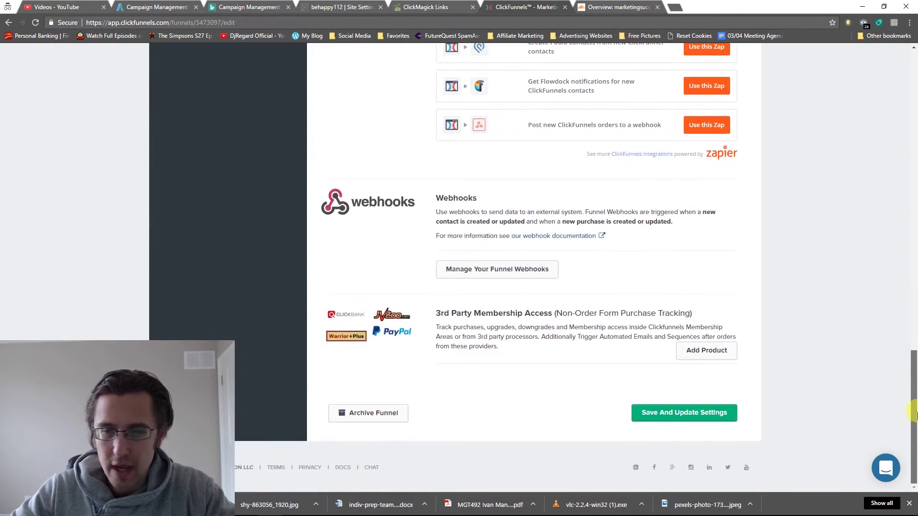
left_click(694, 414)
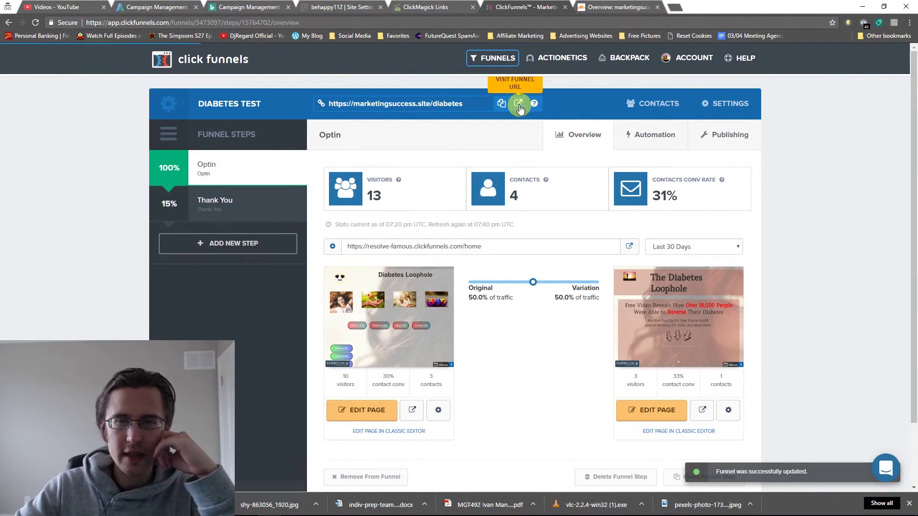
left_click(519, 105)
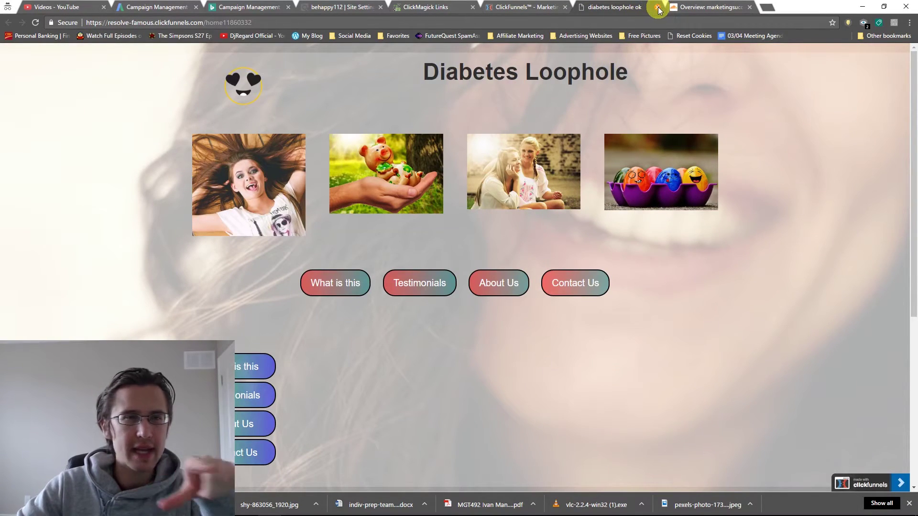
left_click(160, 23)
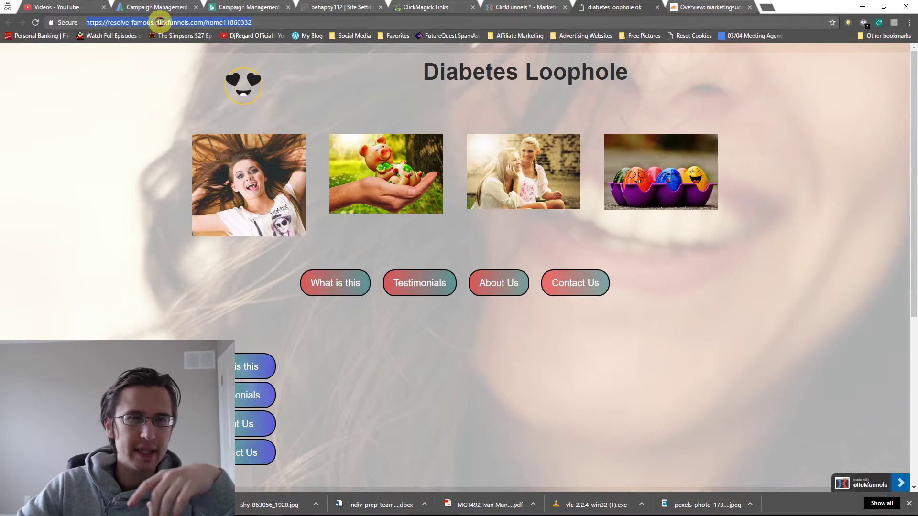
left_click(658, 9)
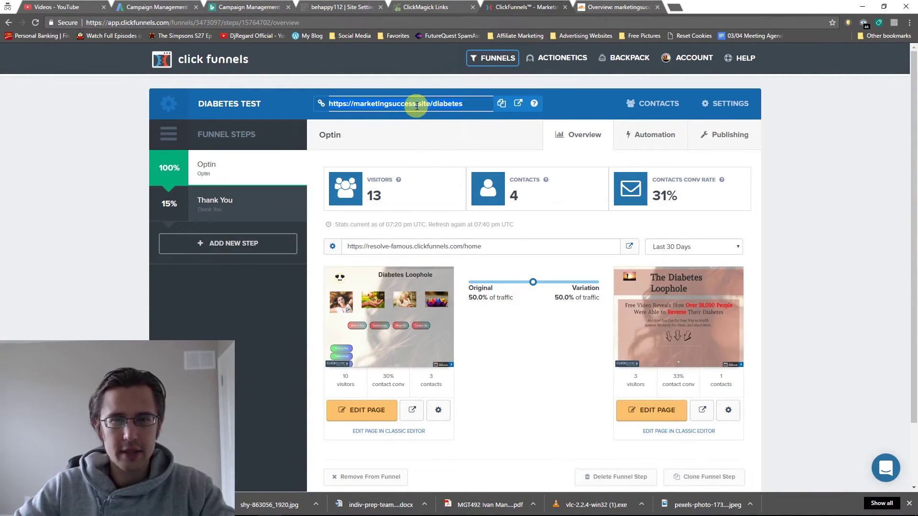
key("ctrl+c")
left_click(671, 7)
key("ctrl+v")
key("Return")
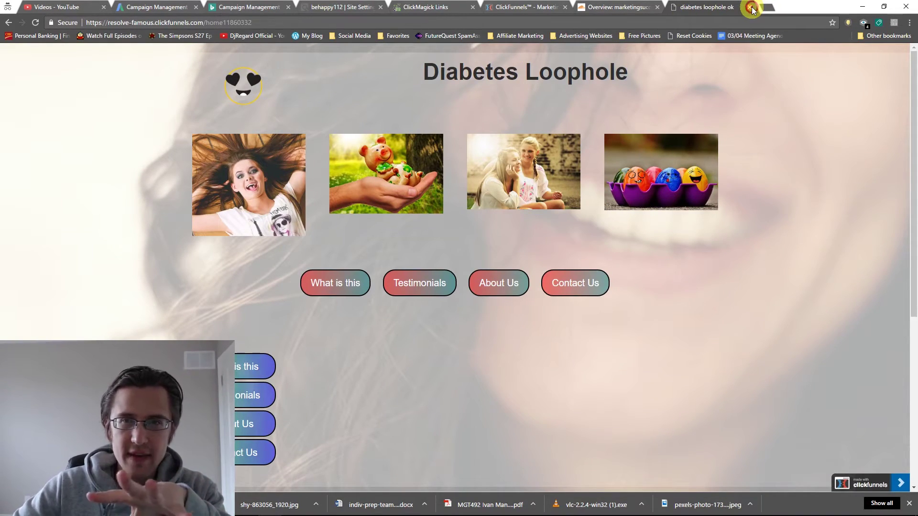
left_click(751, 8)
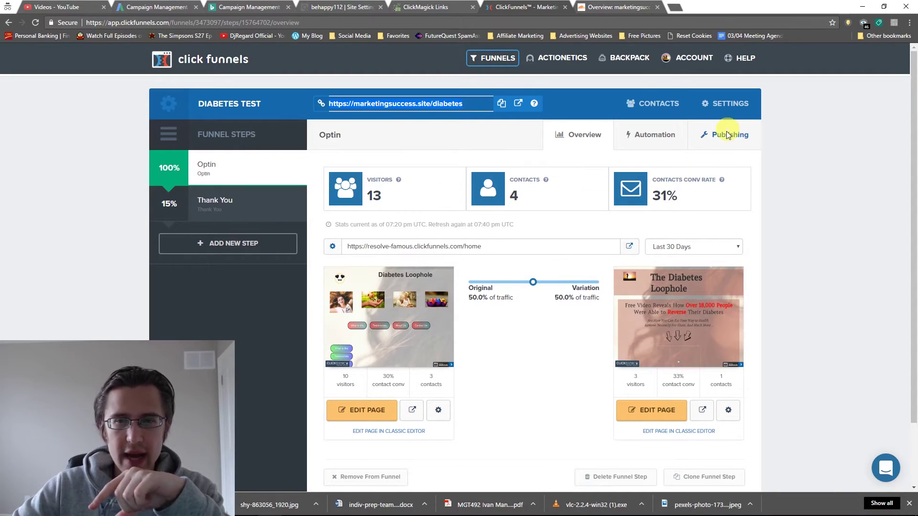
left_click(413, 246)
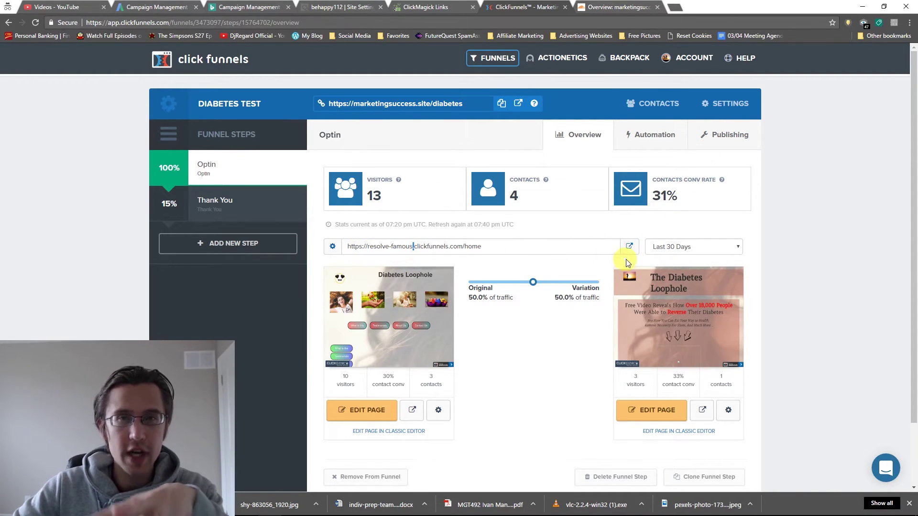
- Publish the Optin step on marketingsuccess.site at path home and preview its live page
left_click(731, 136)
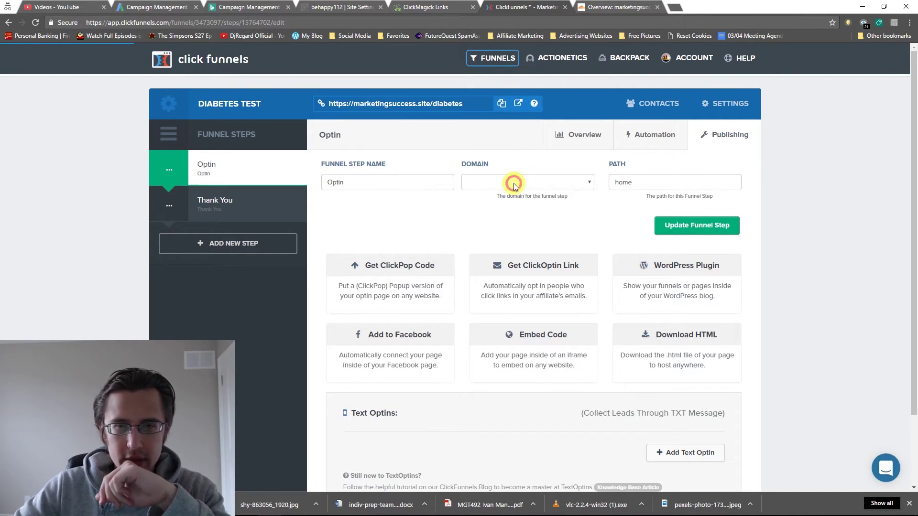
left_click(512, 183)
left_click(502, 211)
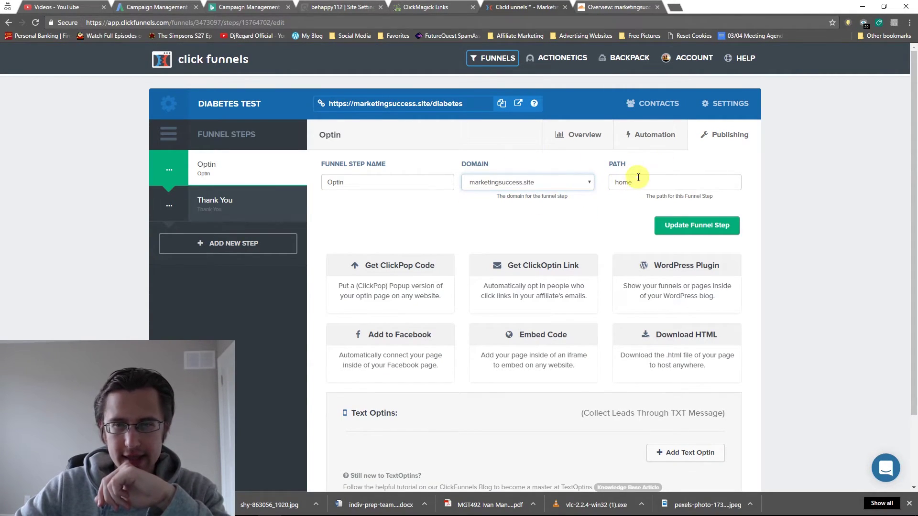
double_click(627, 183)
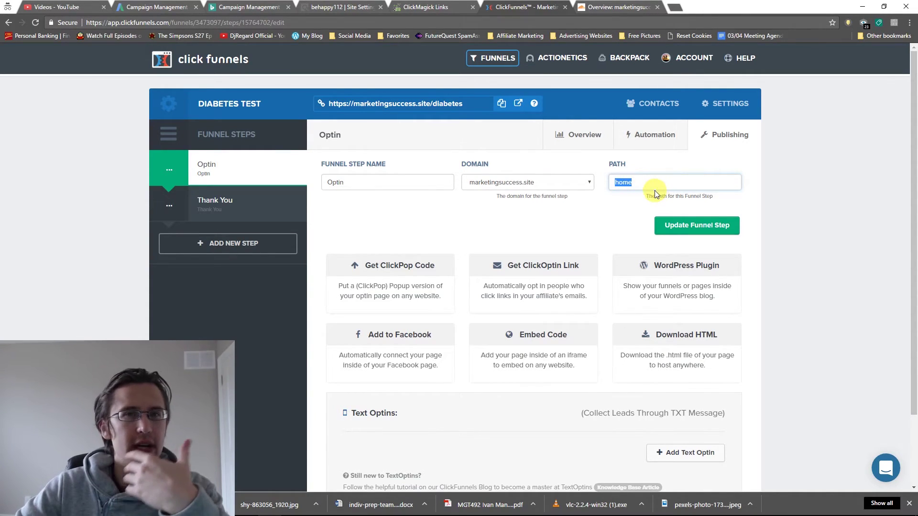
left_click(707, 226)
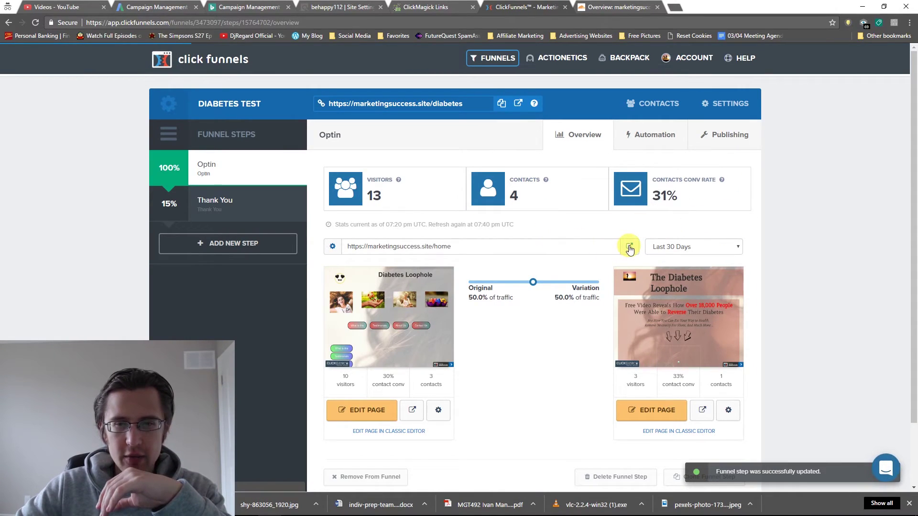
left_click(630, 246)
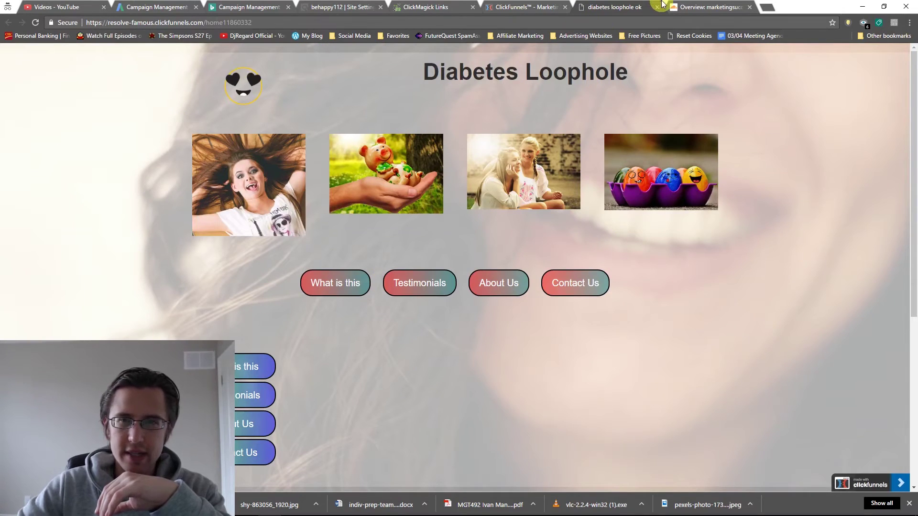
left_click(658, 8)
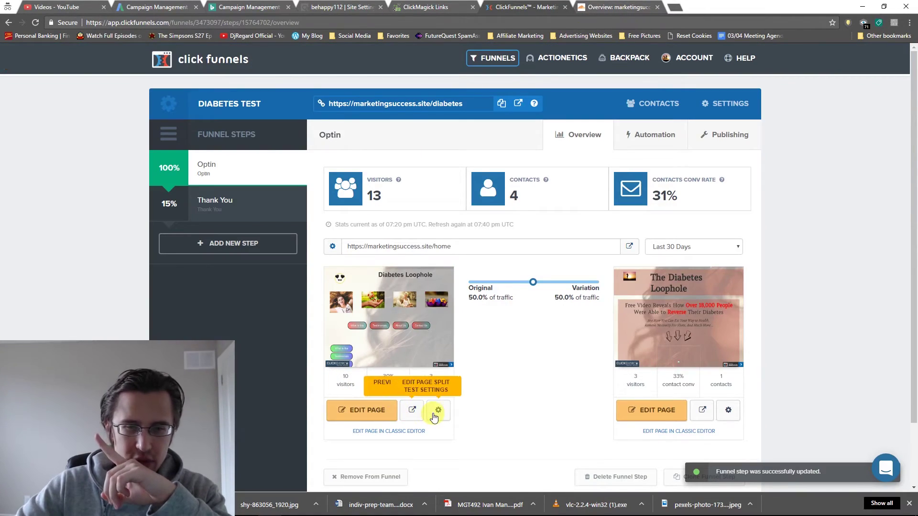
- Put the original Optin page on marketingsuccess.site with path homepage and update it
left_click(435, 412)
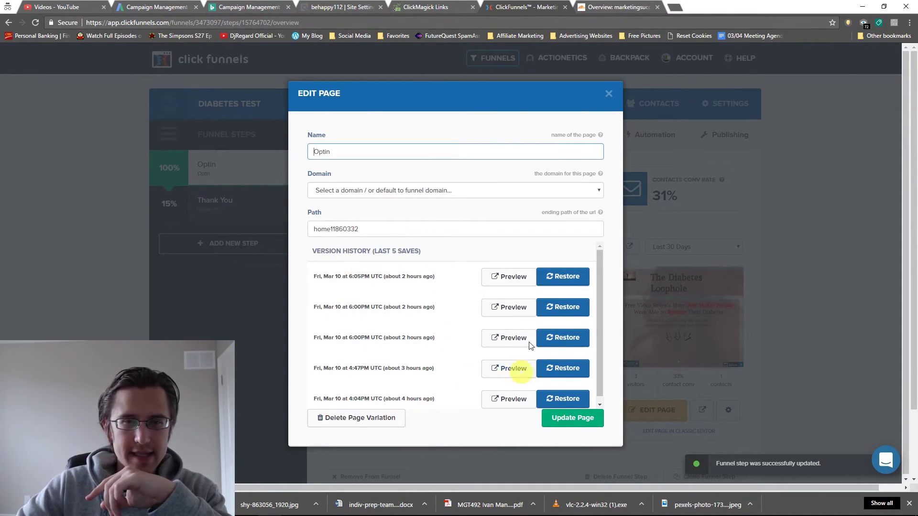
left_click(362, 191)
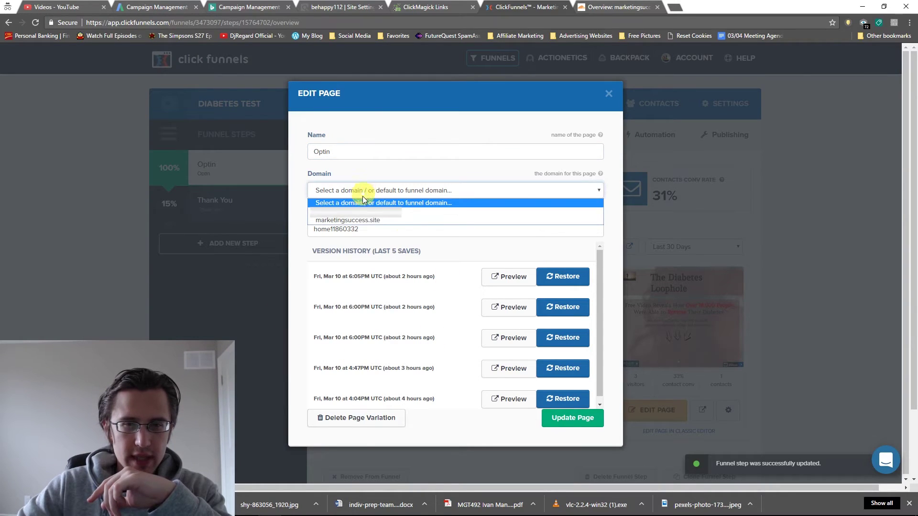
left_click(354, 221)
double_click(362, 228)
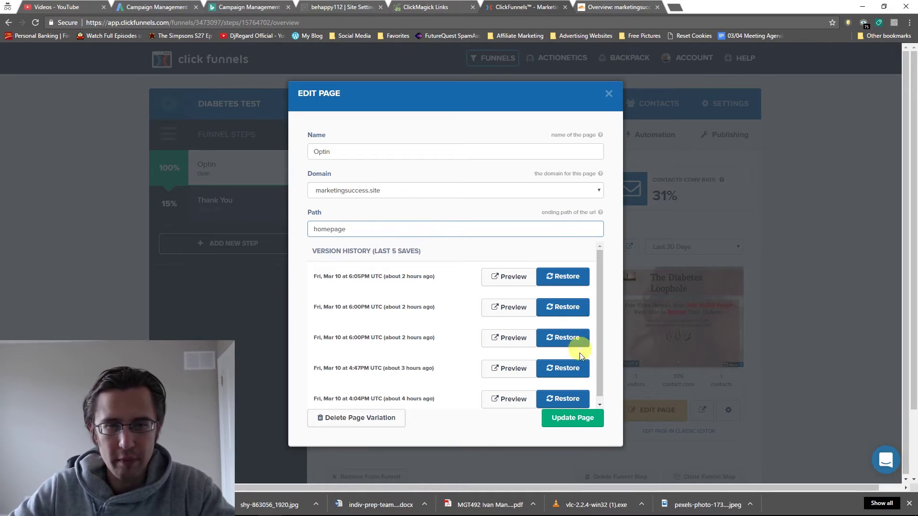
left_click(565, 418)
- Put the Optin variation page on marketingsuccess.site with path home2 and update it
left_click(728, 411)
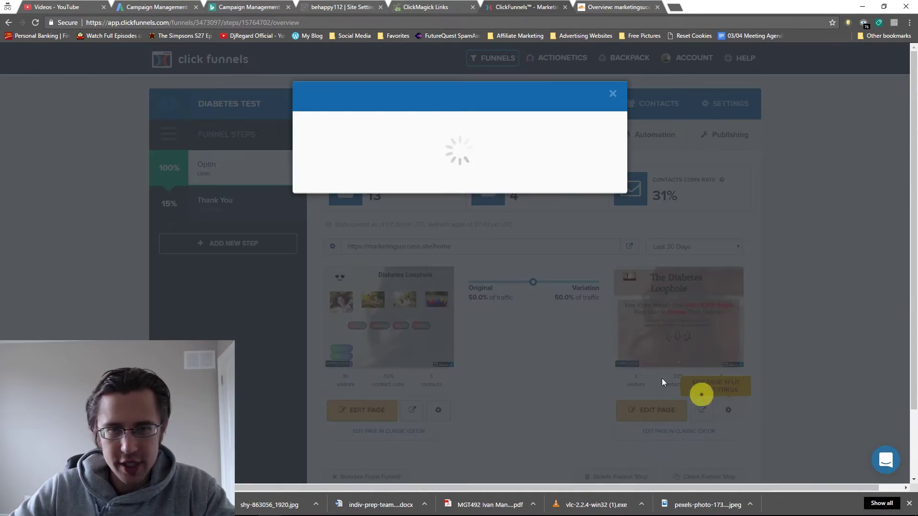
left_click(375, 190)
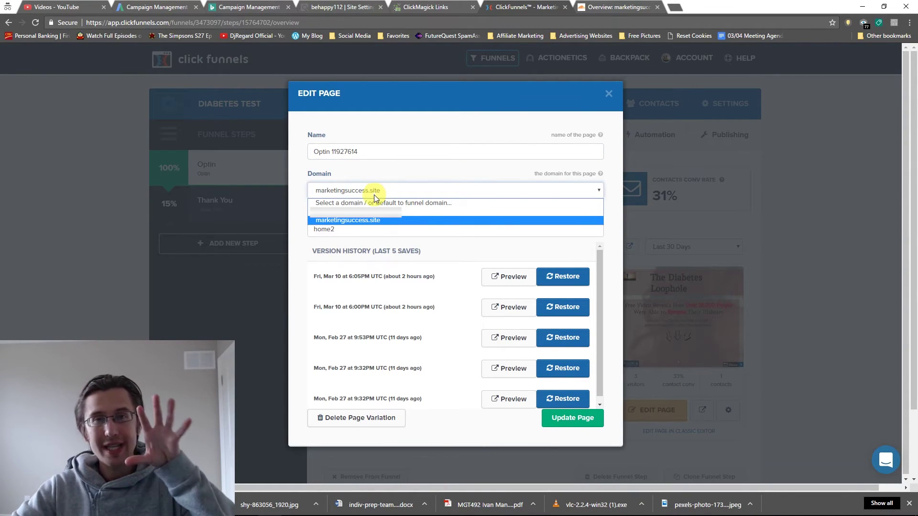
left_click(369, 221)
left_click(362, 232)
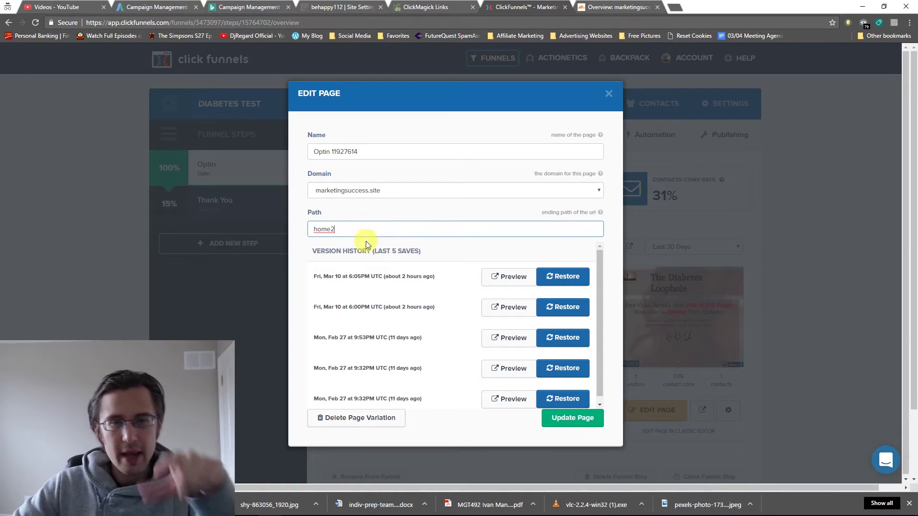
left_click(552, 416)
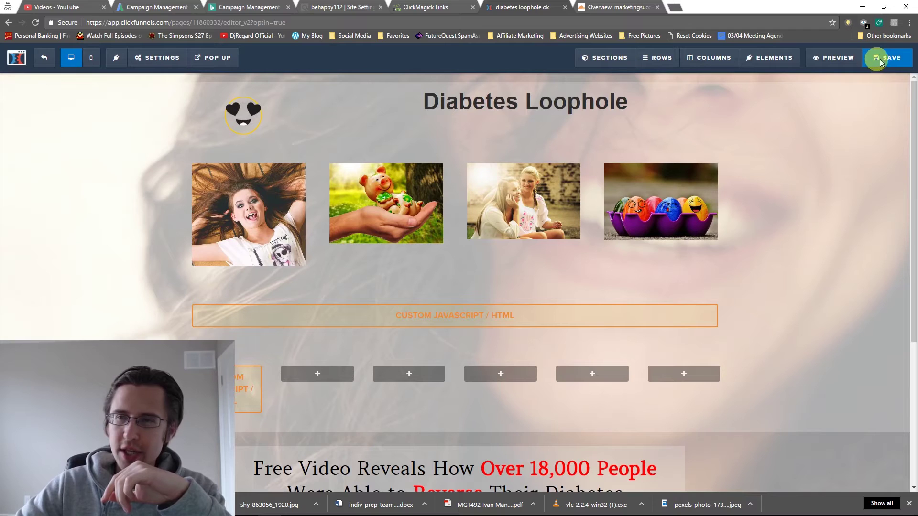
- Save the original and variation Optin pages in the editor, then move to the Thank You step
left_click(880, 59)
left_click(46, 61)
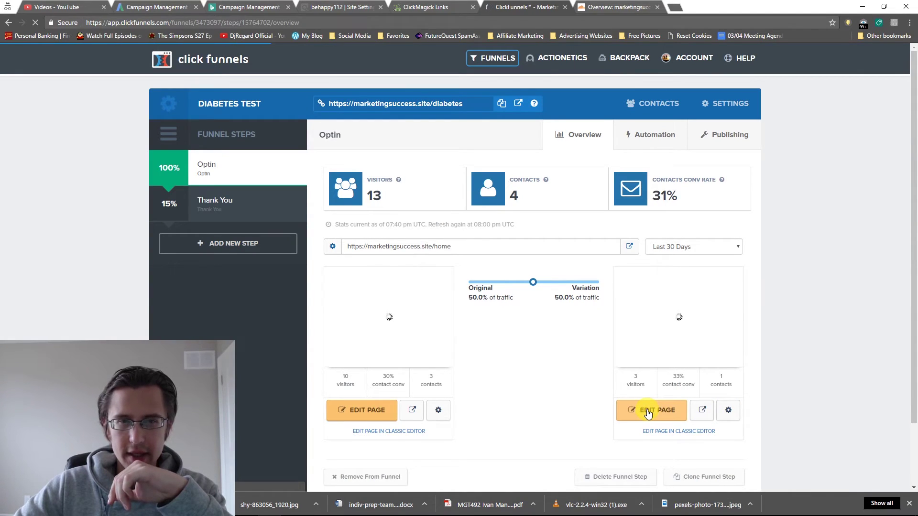
left_click(647, 412)
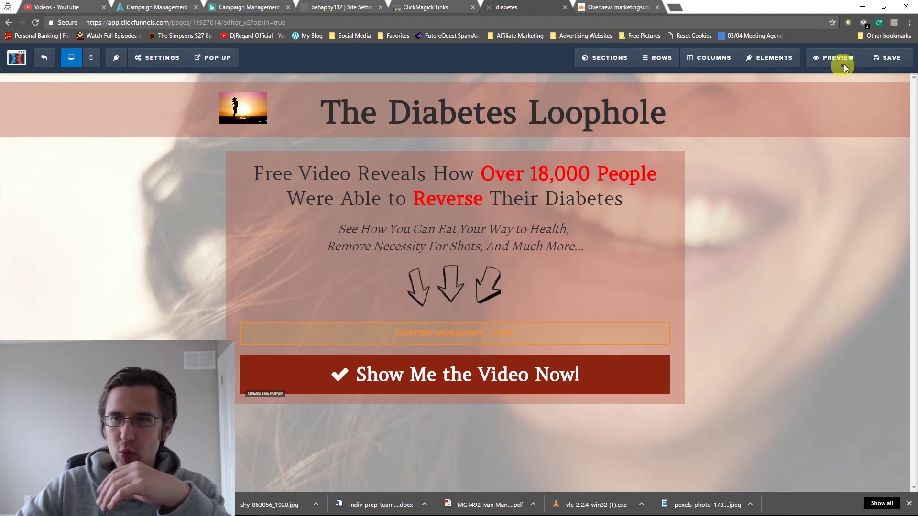
left_click(888, 57)
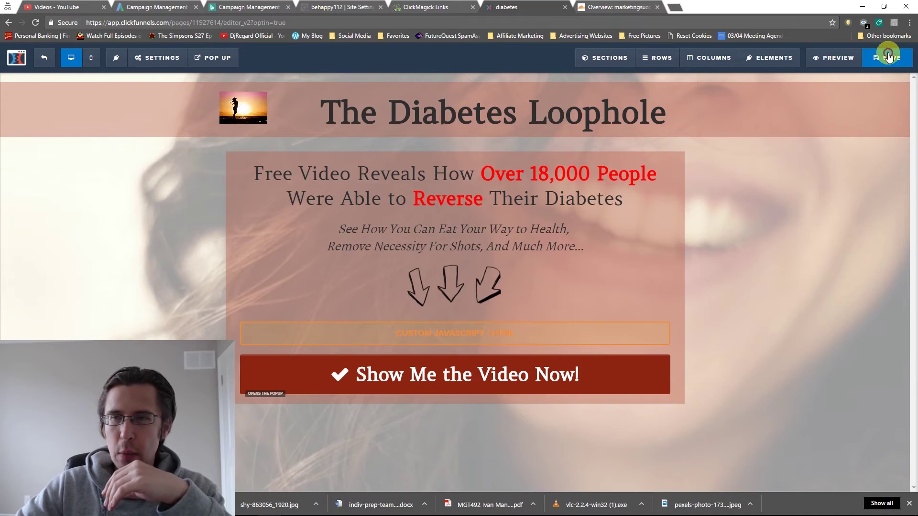
left_click(44, 61)
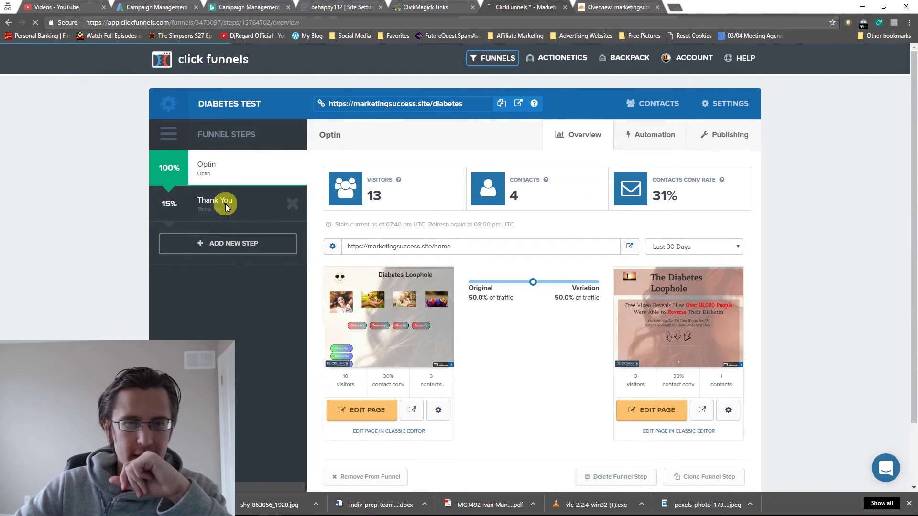
left_click(226, 206)
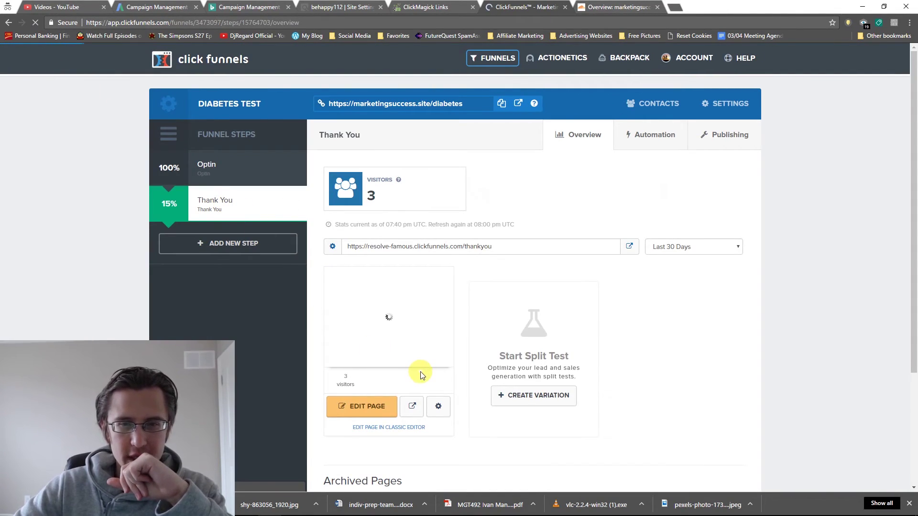
- Set the Thank You step's publishing domain to marketingsuccess.site
left_click(734, 135)
left_click(485, 182)
left_click(489, 212)
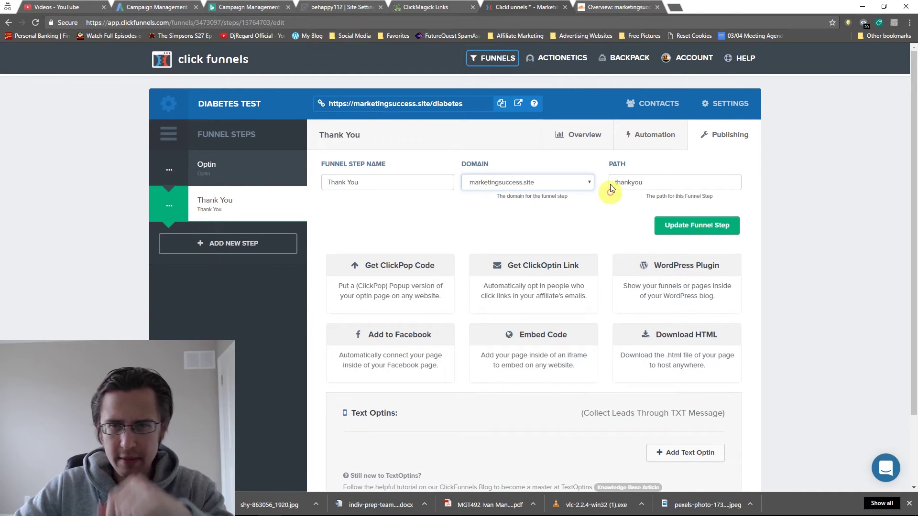
left_click(700, 231)
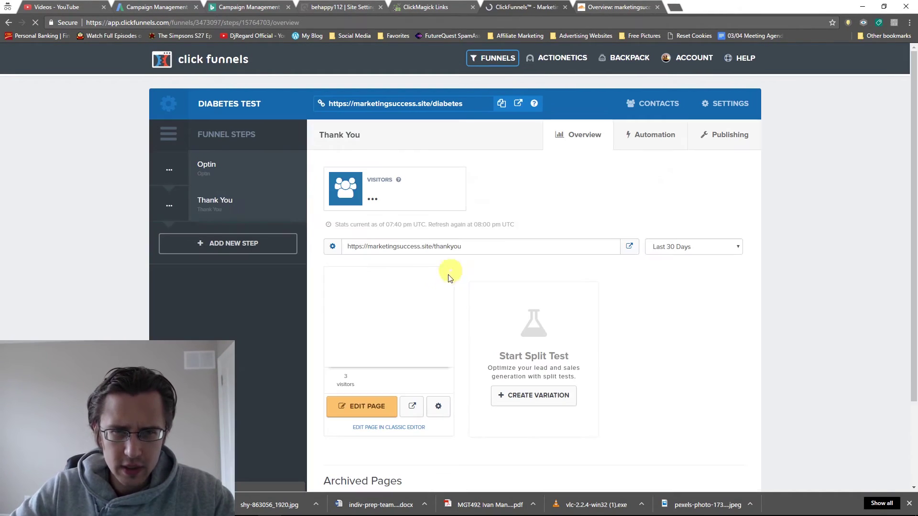
- Assign the Thank You page to marketingsuccess.site with path thankyou and update it
scroll(278, 352, "down", 1)
left_click(439, 359)
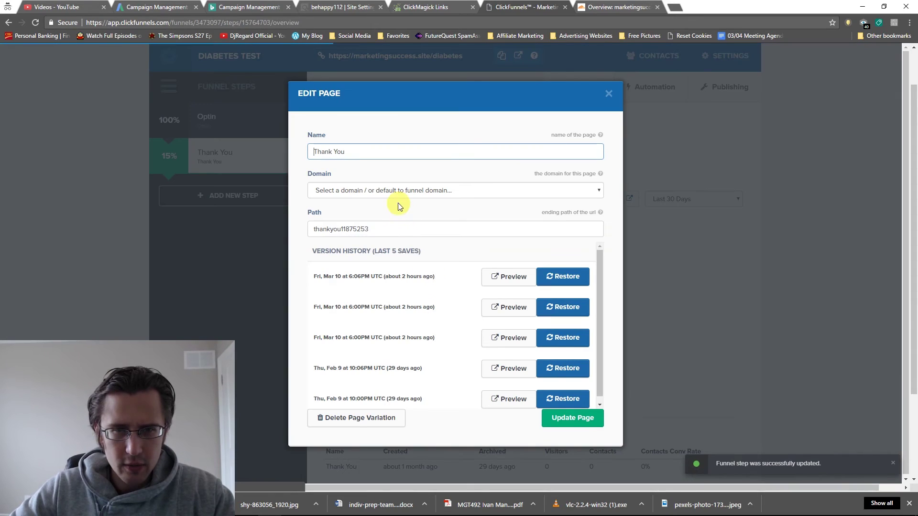
left_click(368, 190)
left_click(351, 224)
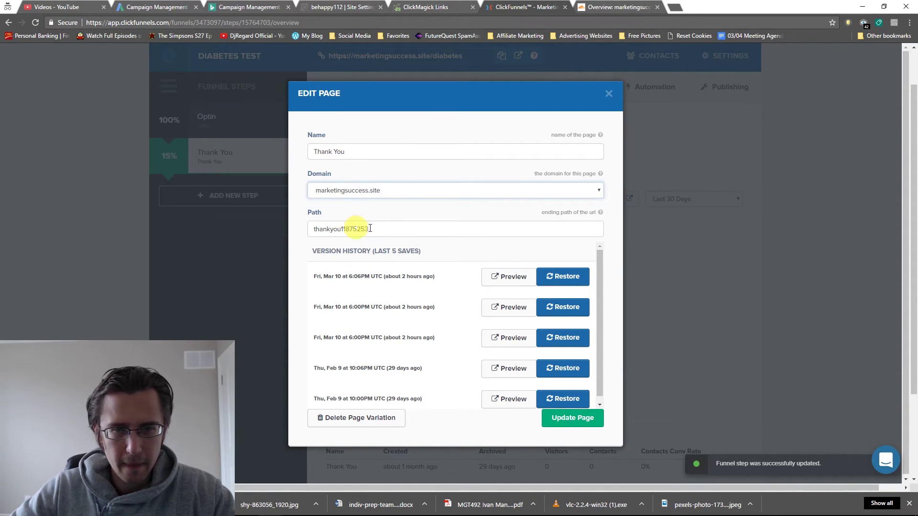
left_click_drag(371, 229, 345, 228)
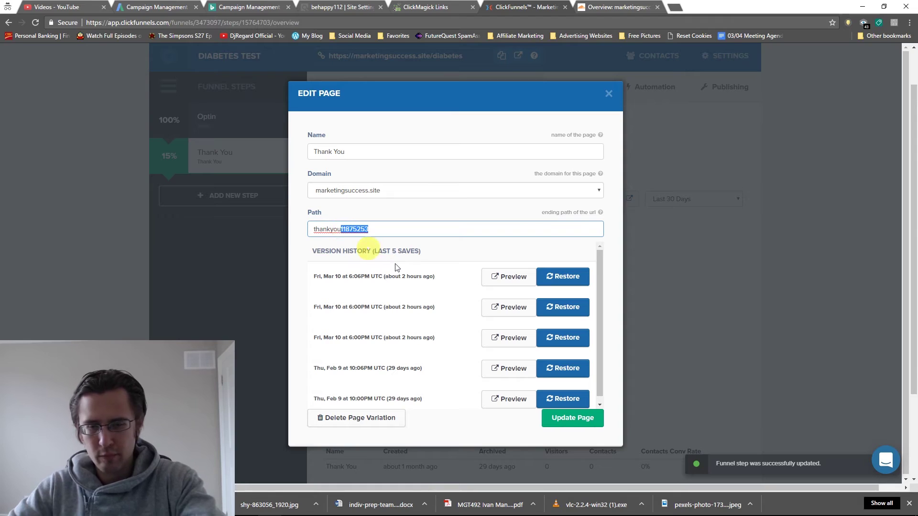
key("BackSpace")
left_click(572, 418)
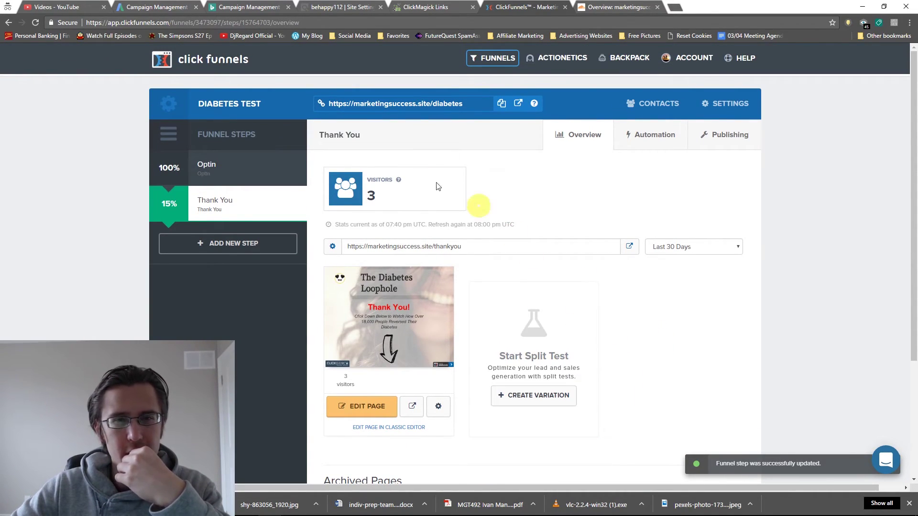
- Re-save the Thank You page in the editor, then return to the Optin step
left_click(352, 405)
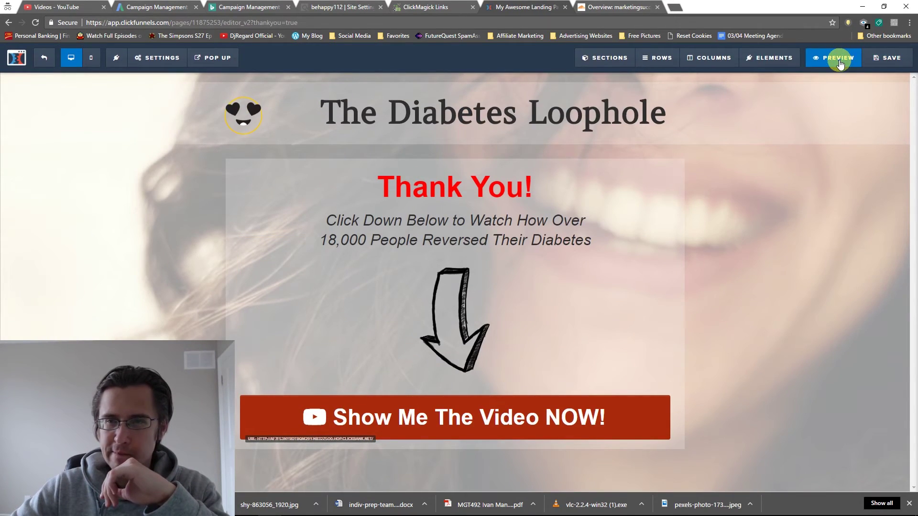
left_click(840, 63)
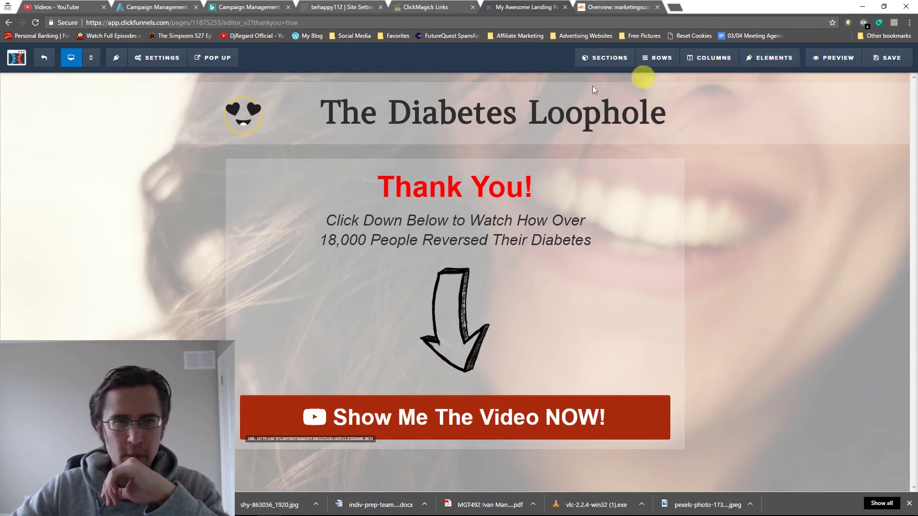
left_click(44, 65)
left_click(156, 292)
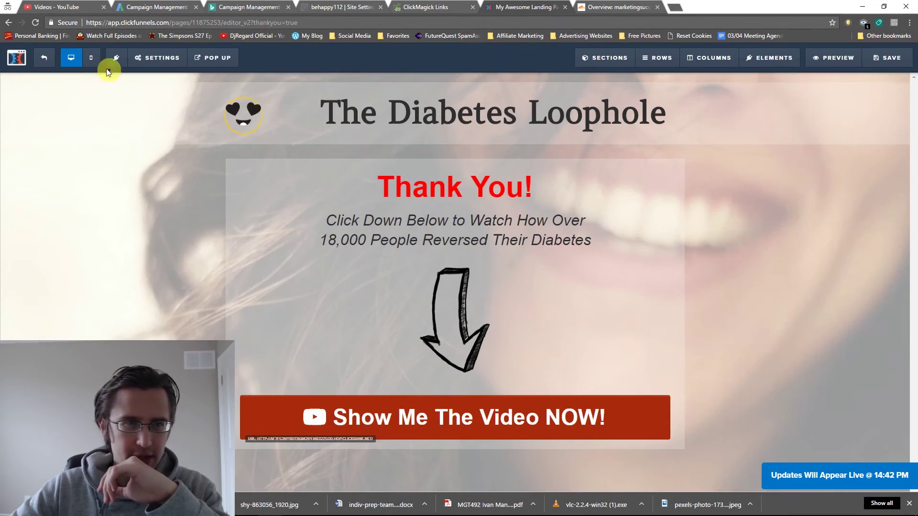
left_click(41, 62)
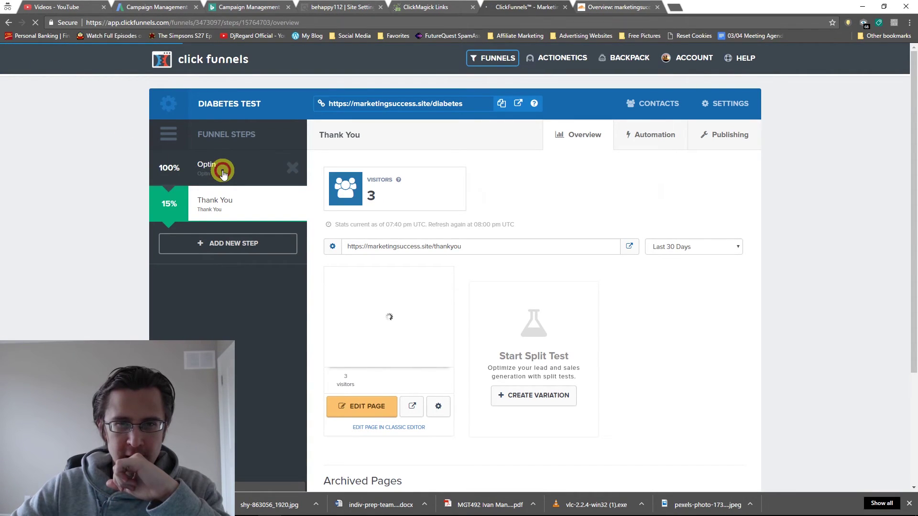
left_click(223, 173)
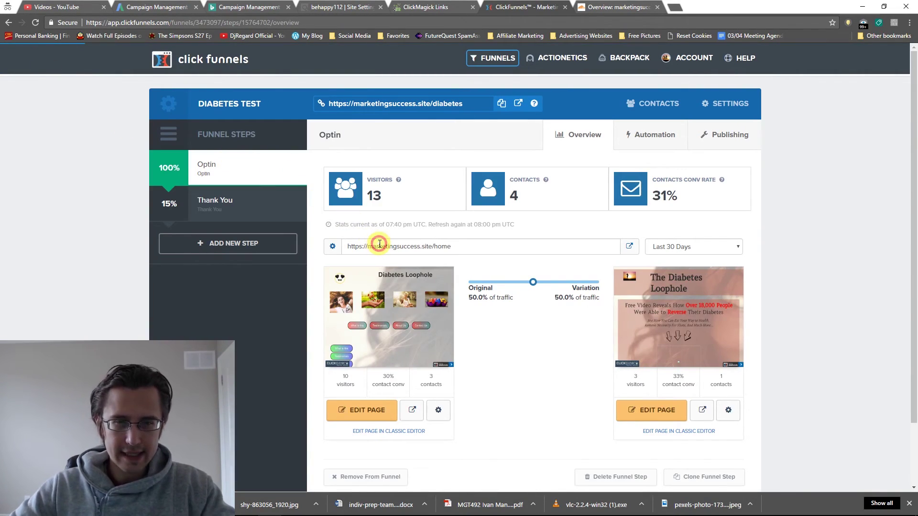
left_click(377, 243)
key("ctrl+c")
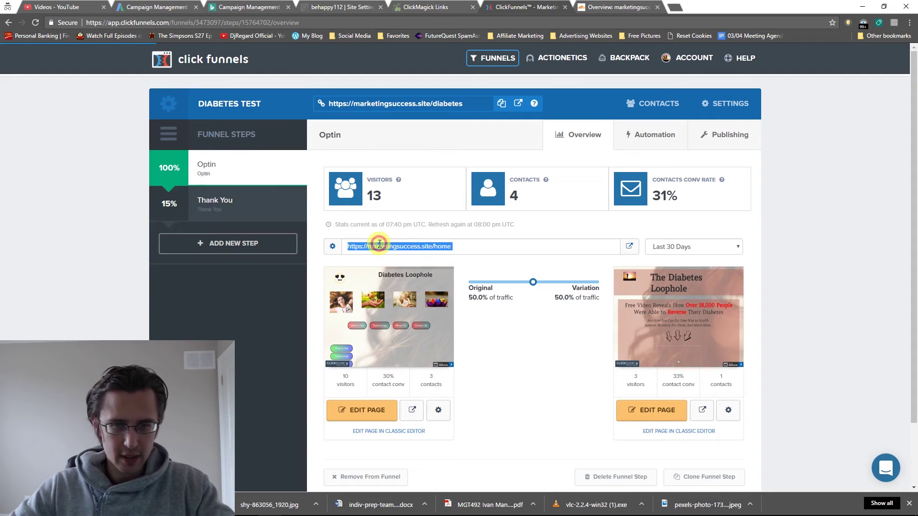
left_click(677, 7)
key("ctrl+v")
key("Return")
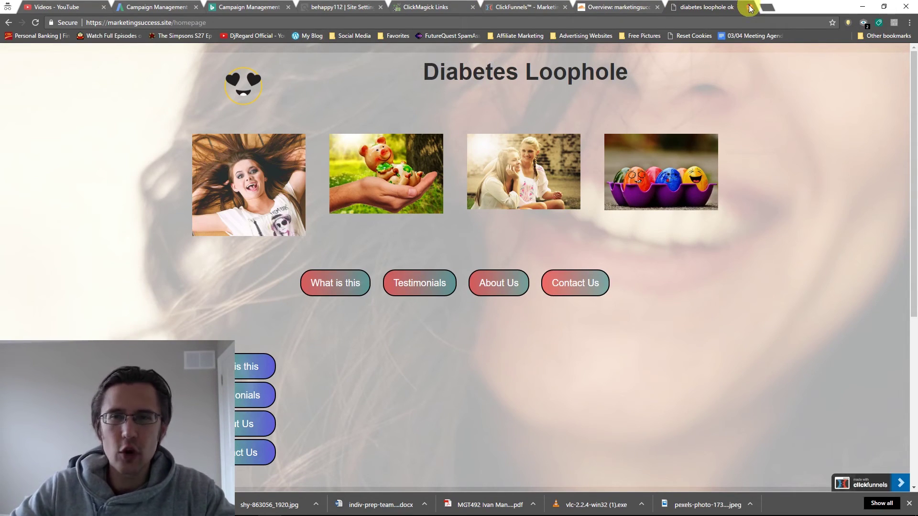
right_click(123, 168)
left_click(156, 274)
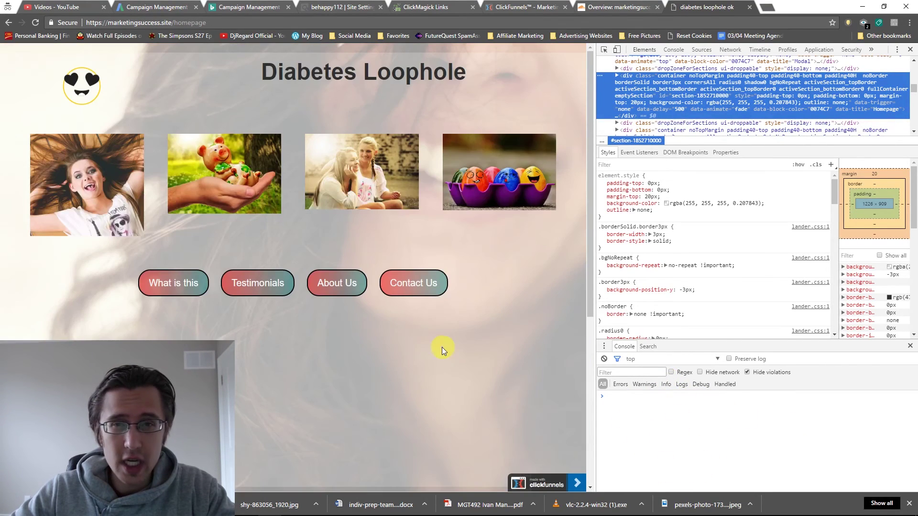
left_click(442, 349)
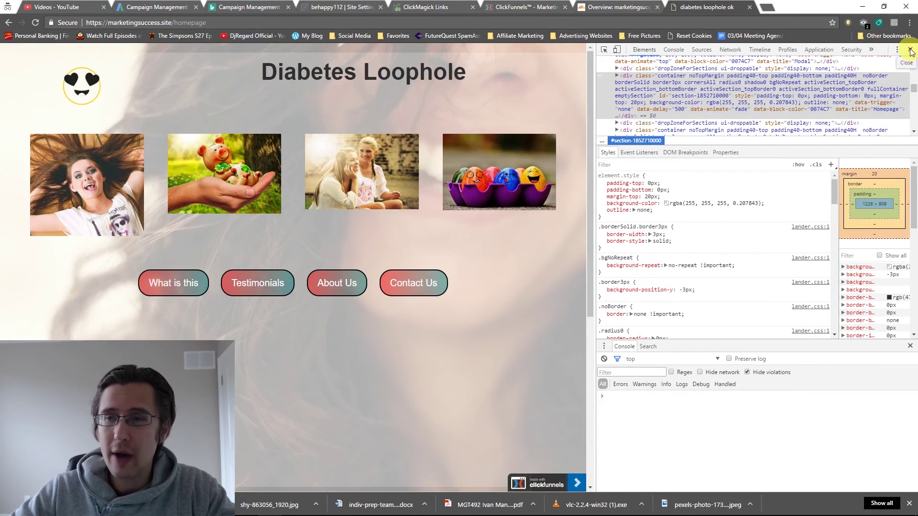
left_click(909, 50)
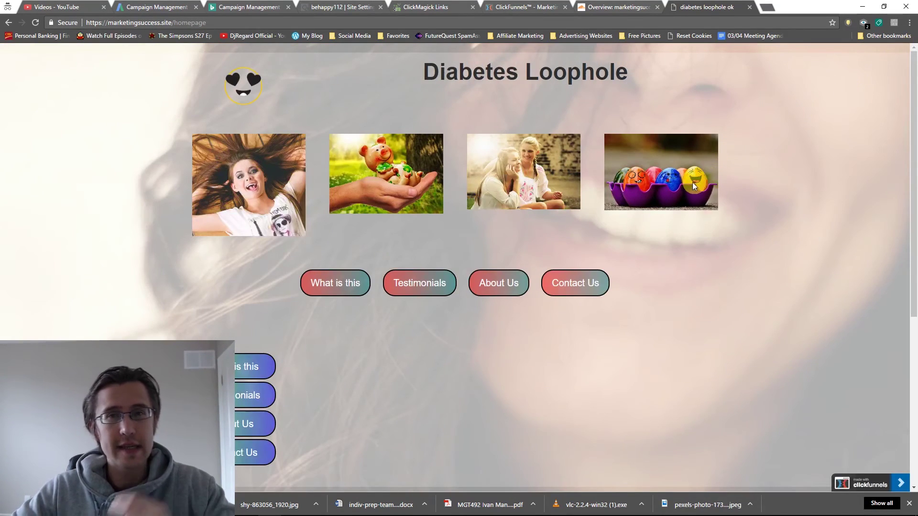
left_click(749, 8)
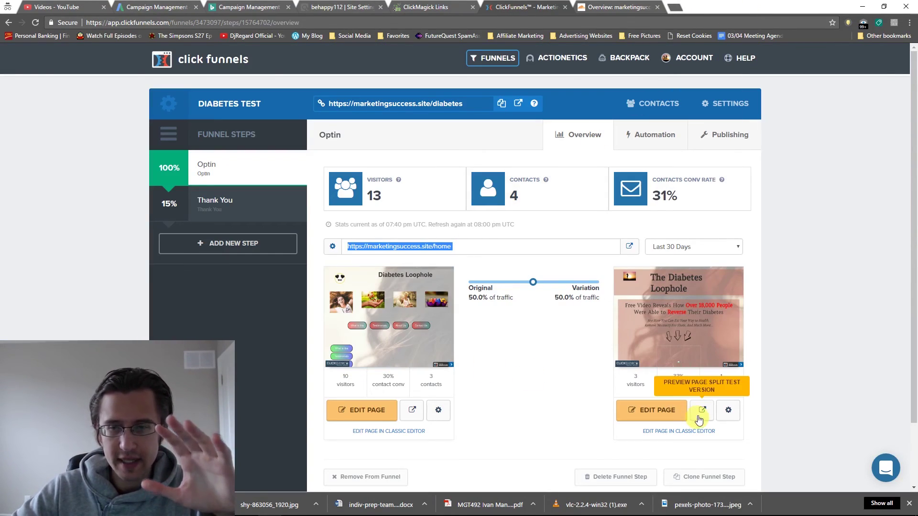
left_click(703, 411)
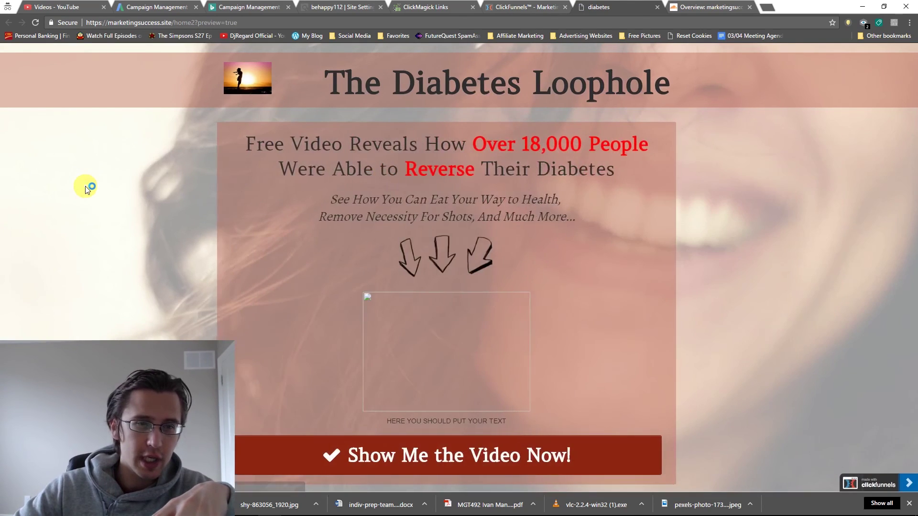
right_click(87, 190)
left_click(122, 294)
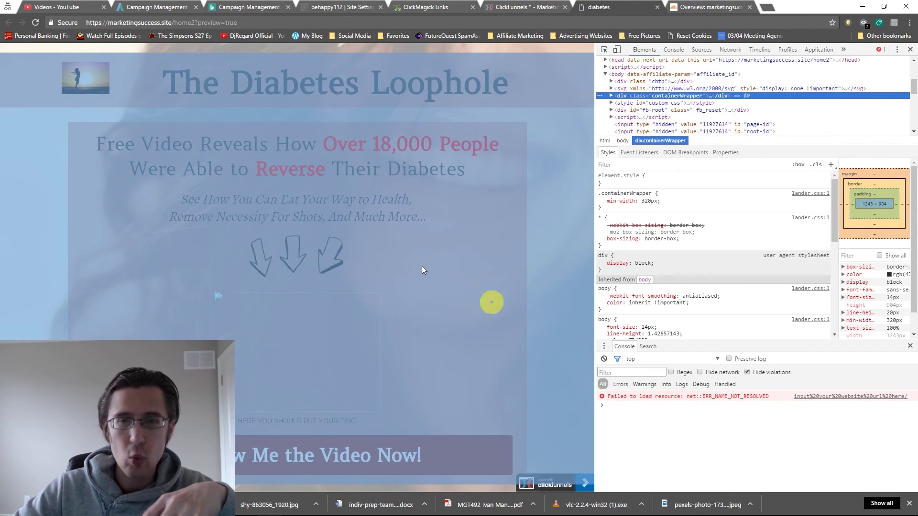
left_click(657, 7)
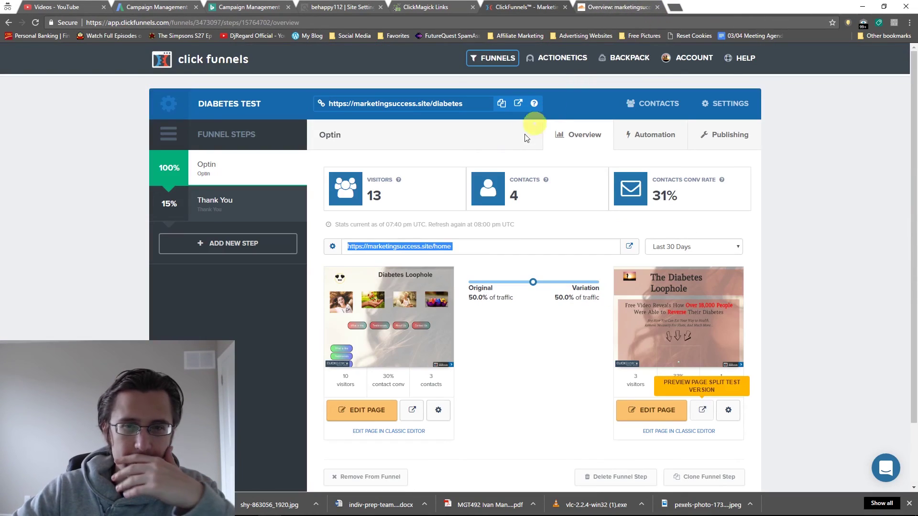
mouse_move(362, 328)
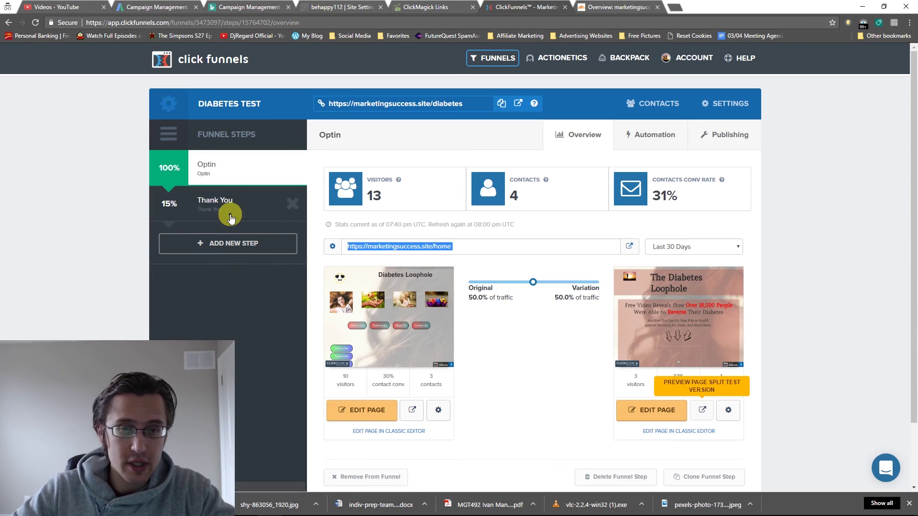
left_click(230, 209)
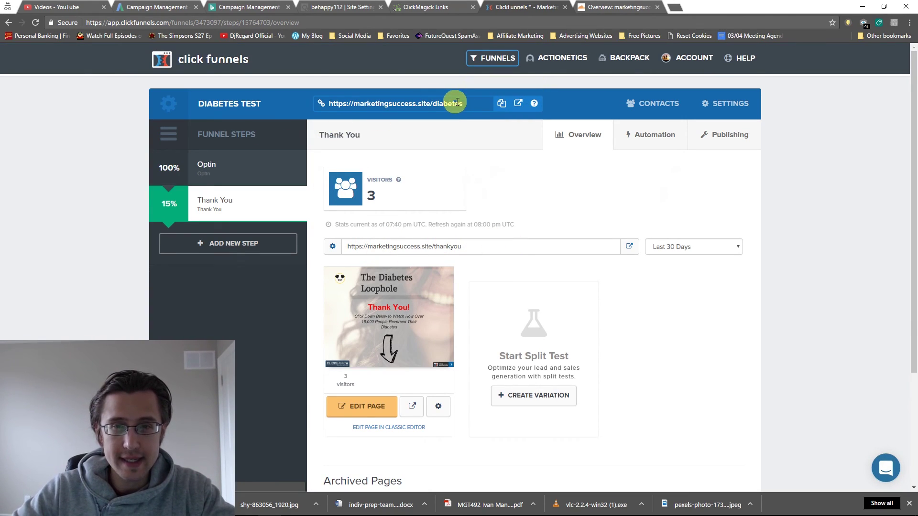
left_click(432, 106)
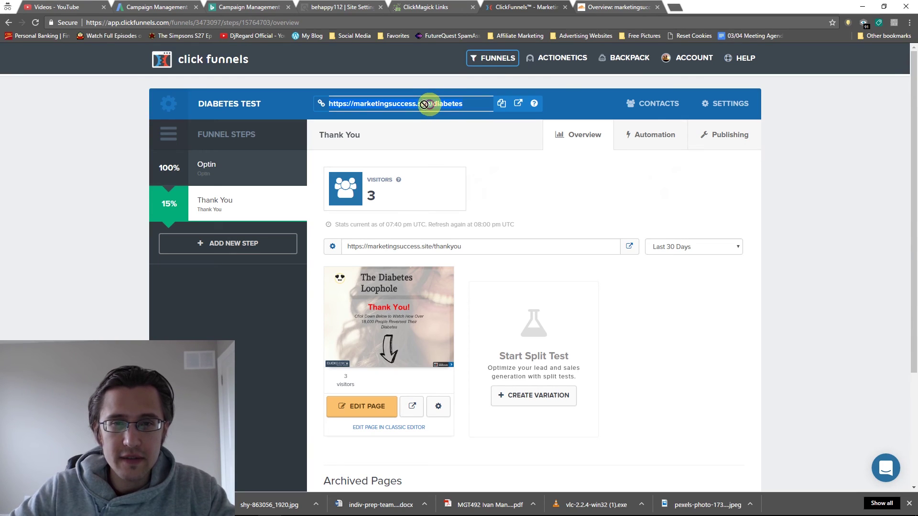
left_click(674, 6)
type("www")
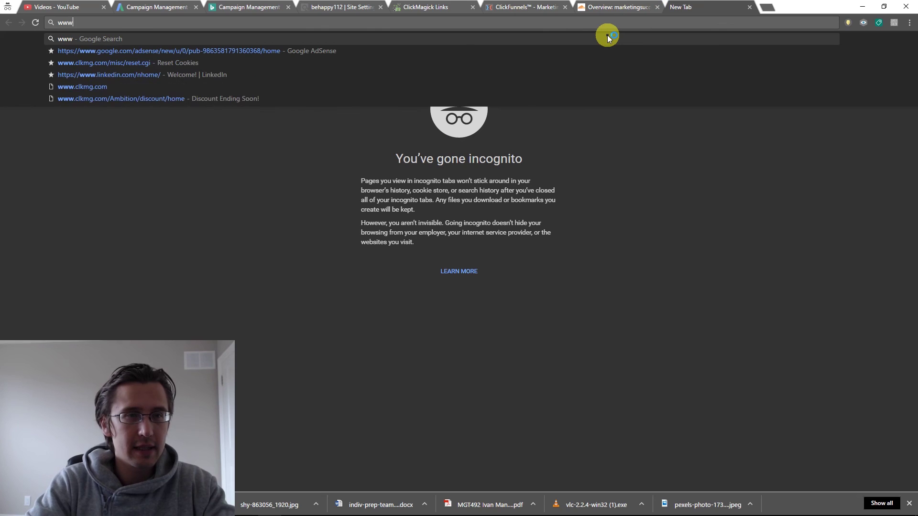
type(".marketingsuc")
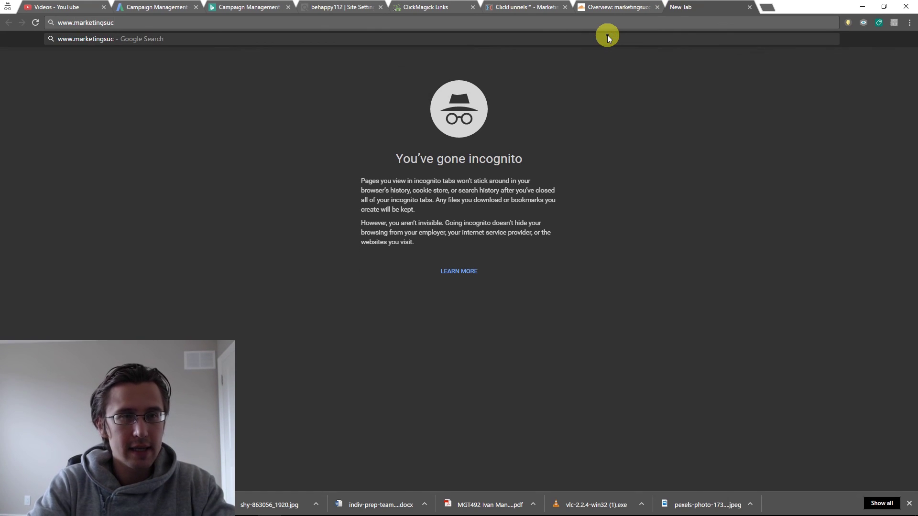
type("cess.site")
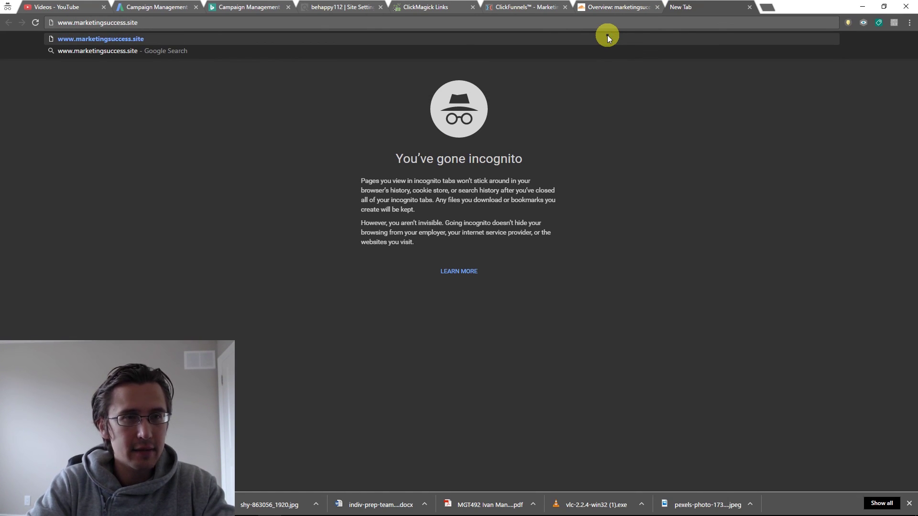
key("Return")
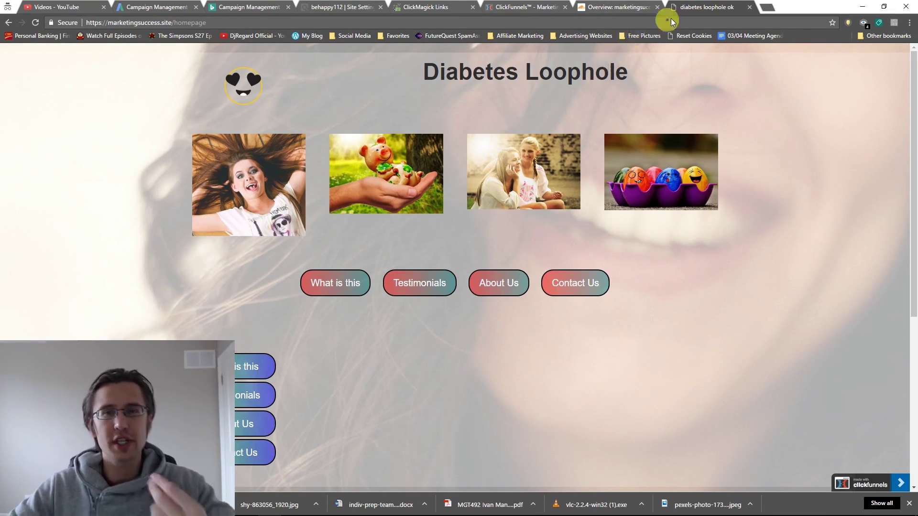
- Close the 'diabetes loophole ok' tab to get back to Cloudflare's Overview
left_click(749, 6)
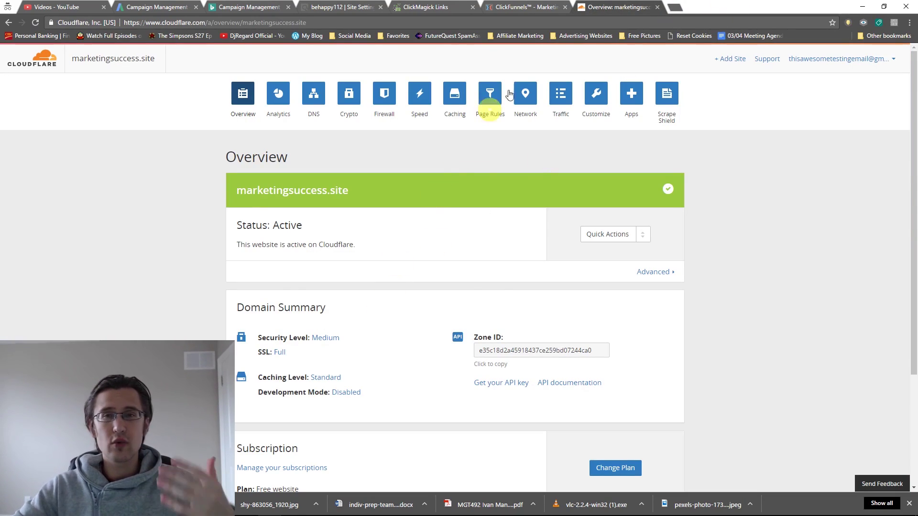